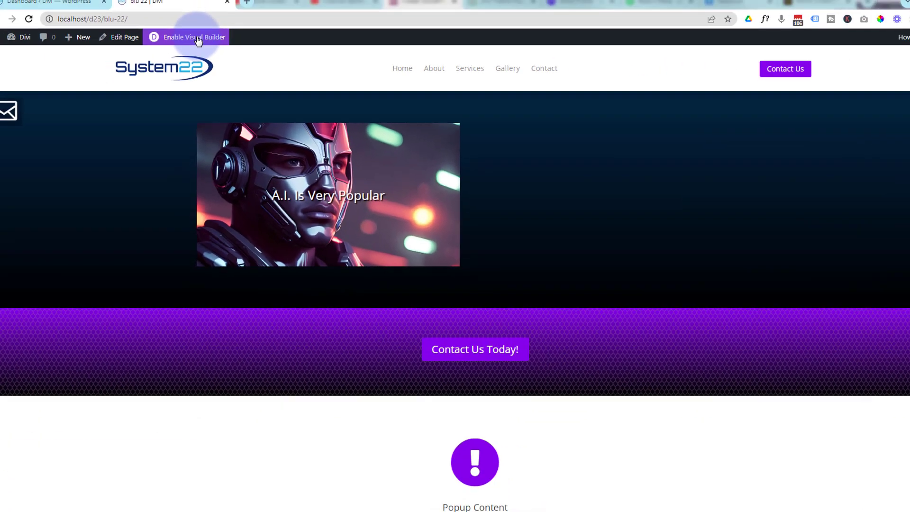
# - Open the page in the Visual Builder and add an Image module to the empty column beside the "A.I. Is Very Popular" image
pyautogui.click(198, 41)
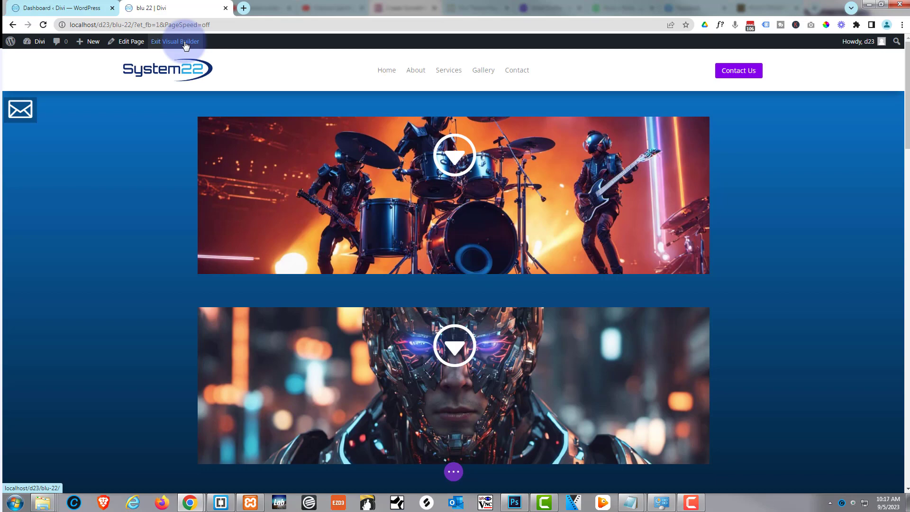
pyautogui.scroll(-6, 224, 156)
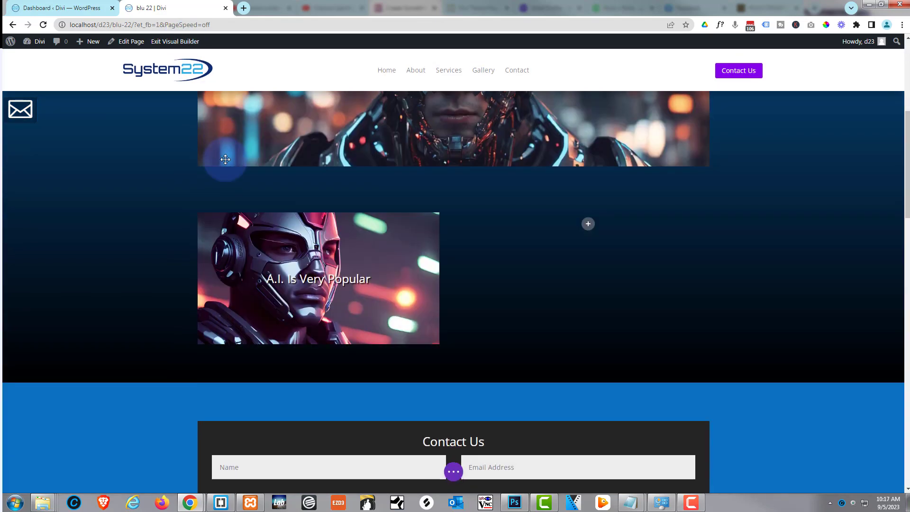
pyautogui.moveTo(189, 230)
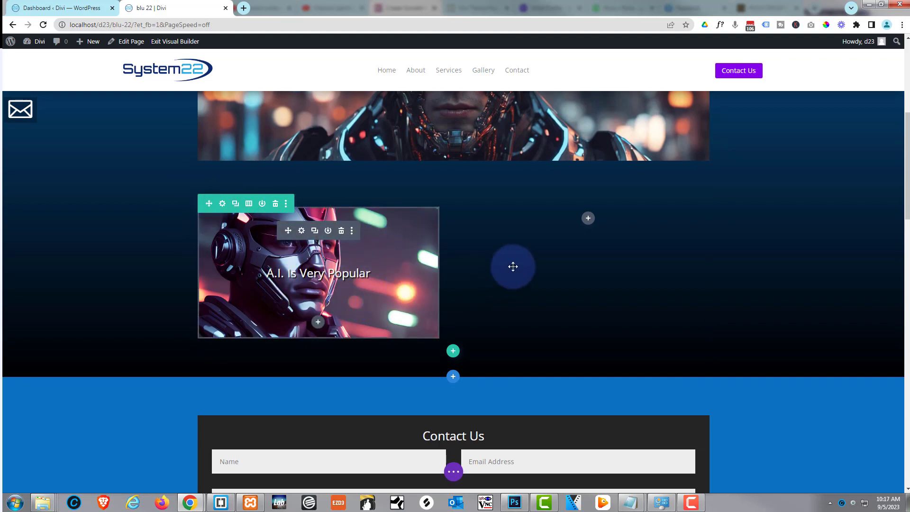
pyautogui.click(588, 220)
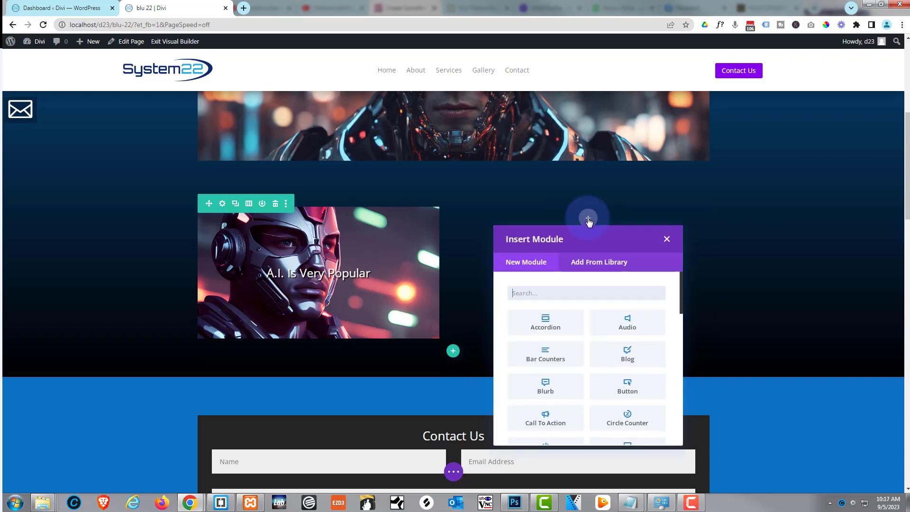
pyautogui.scroll(-4, 585, 309)
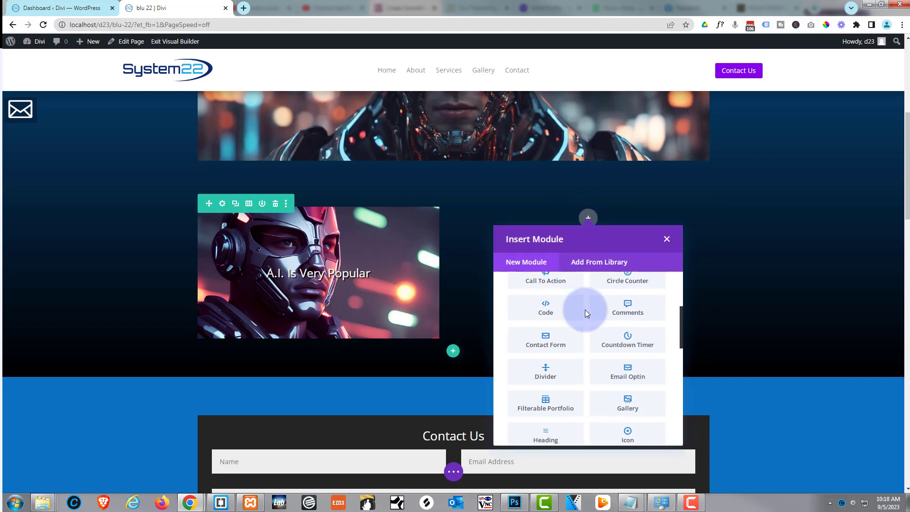
pyautogui.scroll(-1, 572, 380)
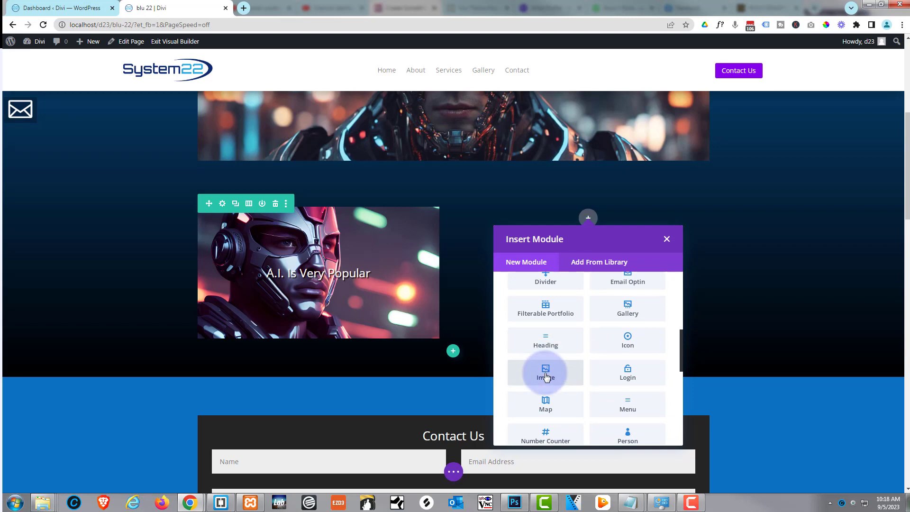
pyautogui.click(546, 374)
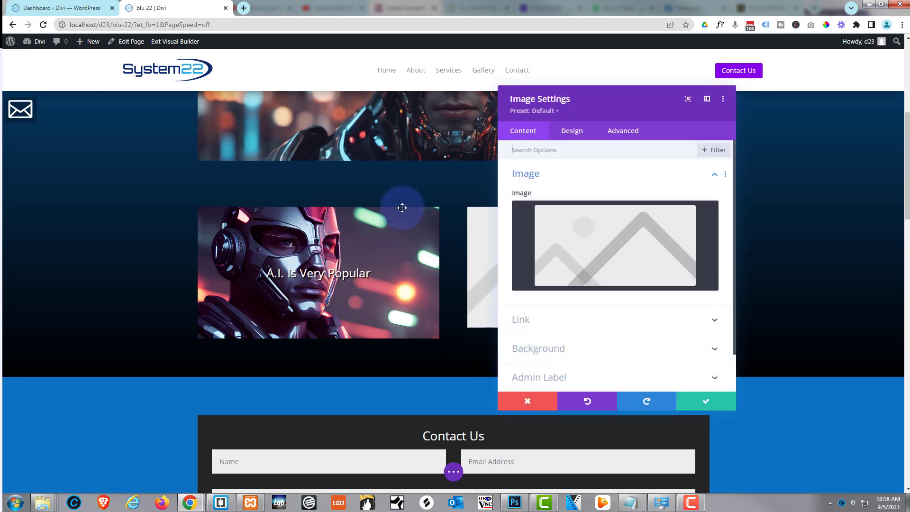
# - Choose the cyborg picture with glowing purple eyes from the media library for the new Image module
pyautogui.click(654, 254)
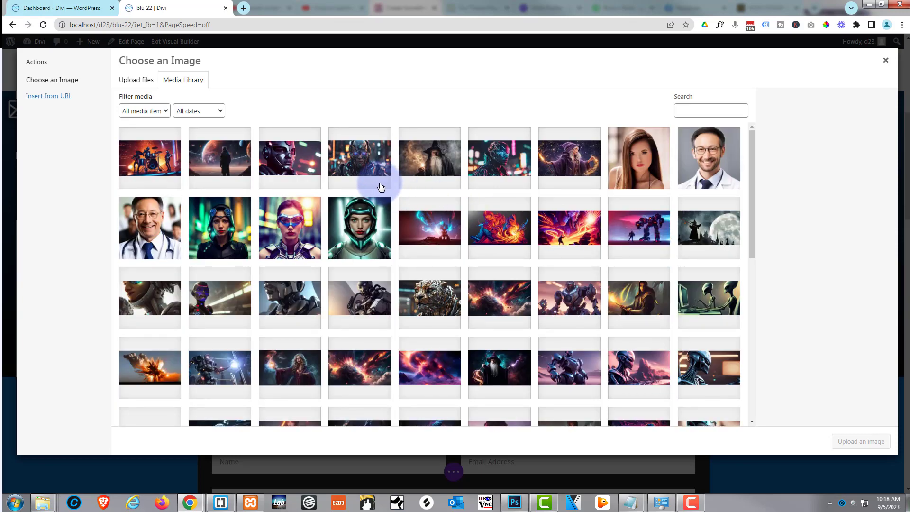
pyautogui.click(360, 165)
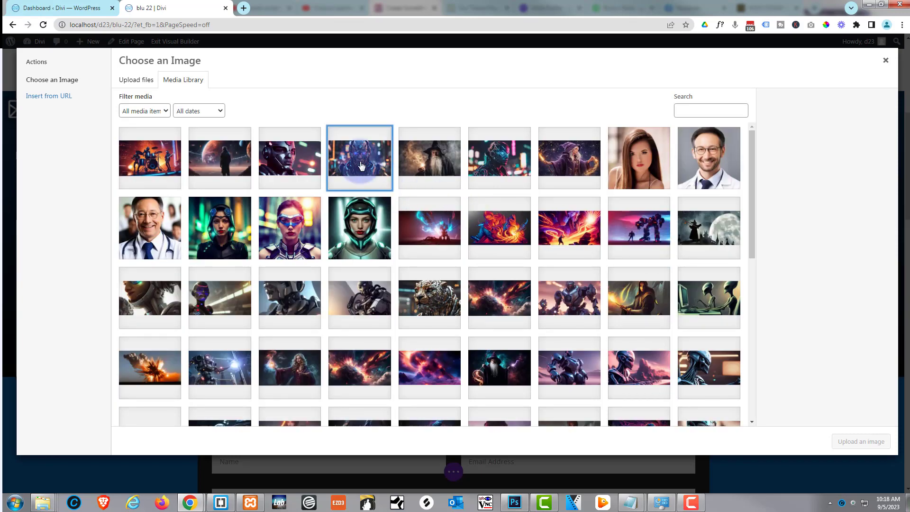
pyautogui.click(853, 448)
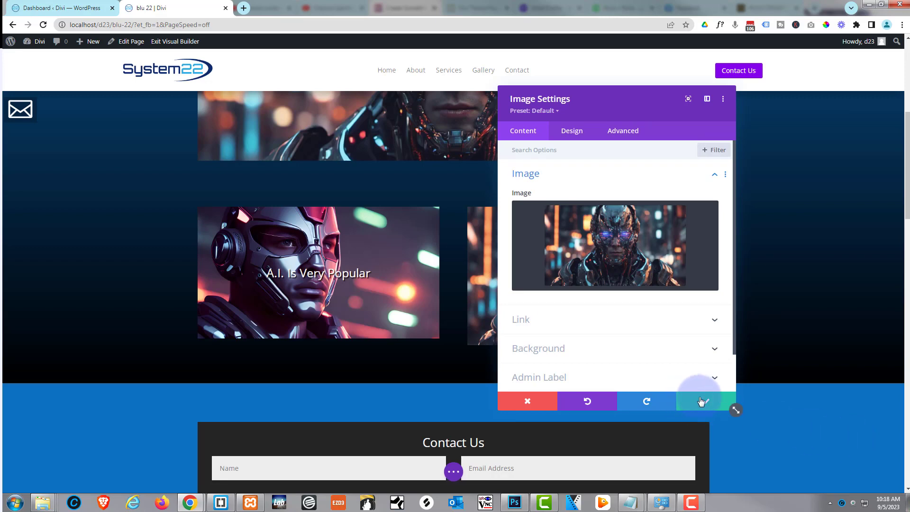
# - Set the new image's link to Open in Lightbox and save the Image module
pyautogui.click(579, 321)
pyautogui.click(537, 197)
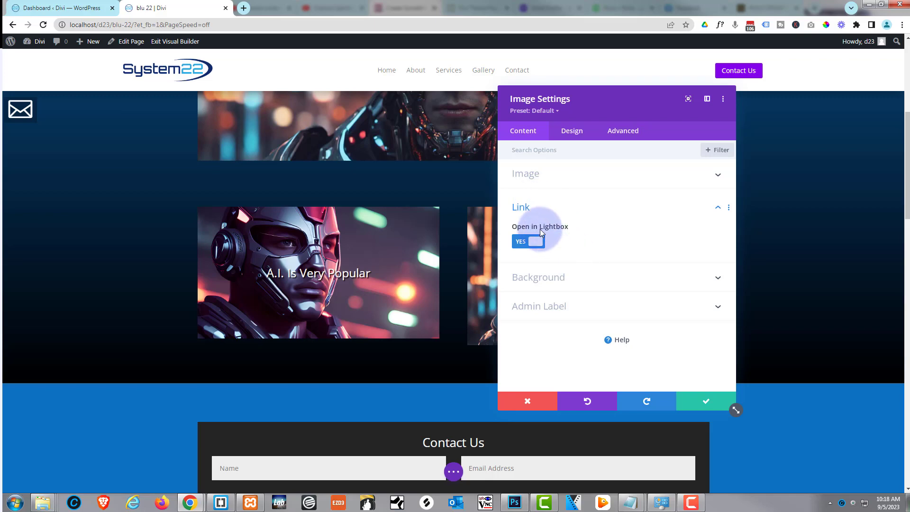
pyautogui.click(527, 242)
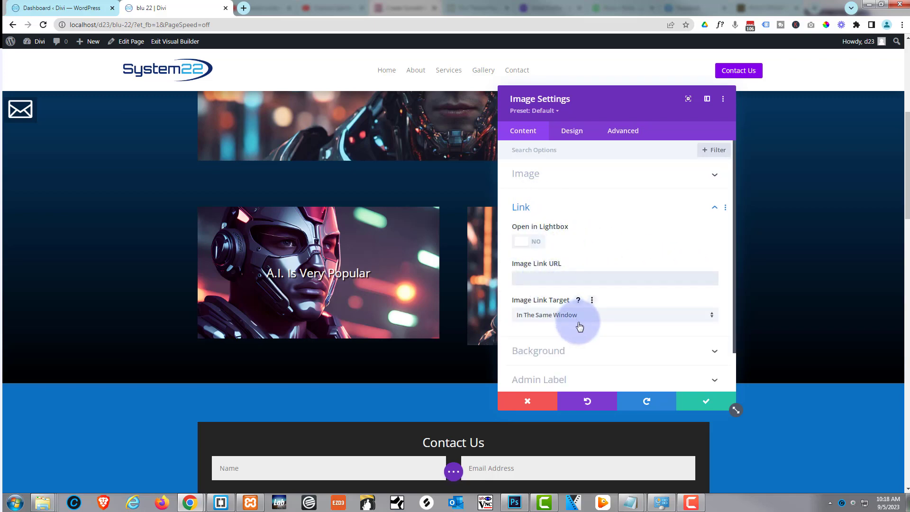
pyautogui.click(598, 317)
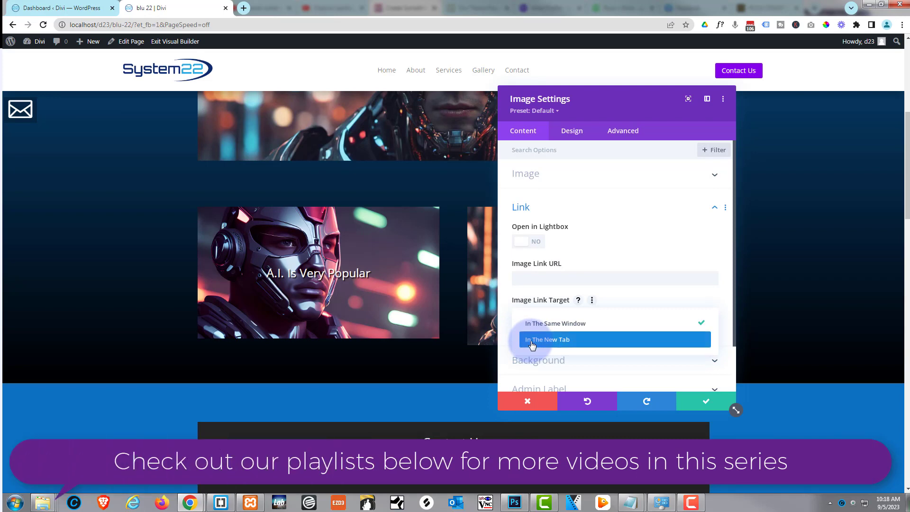
pyautogui.click(504, 316)
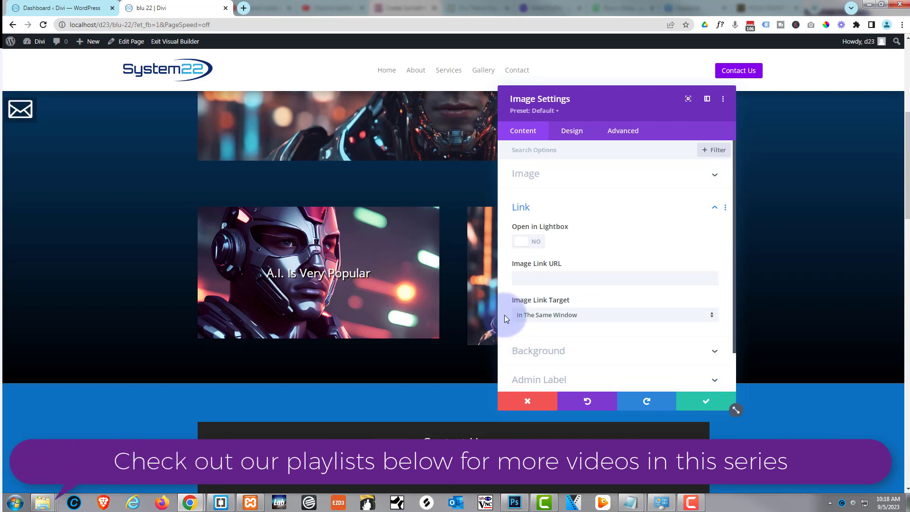
pyautogui.click(536, 243)
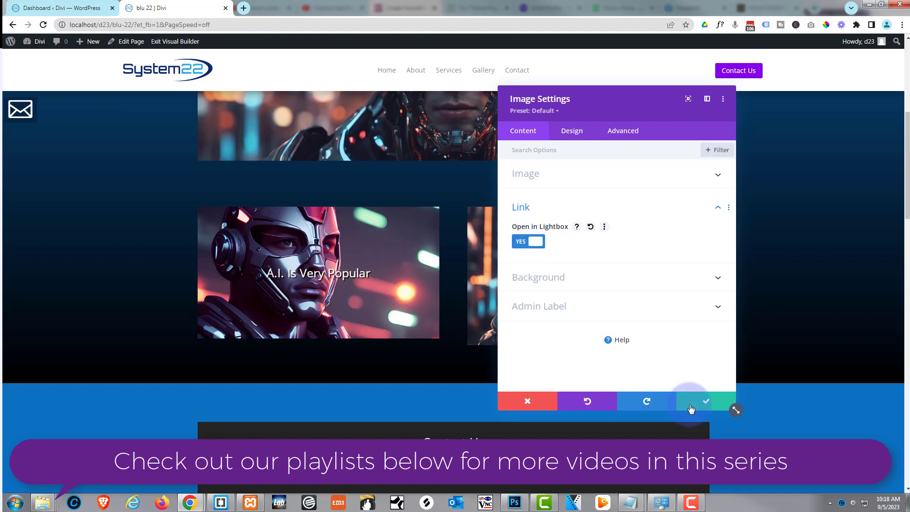
pyautogui.click(705, 402)
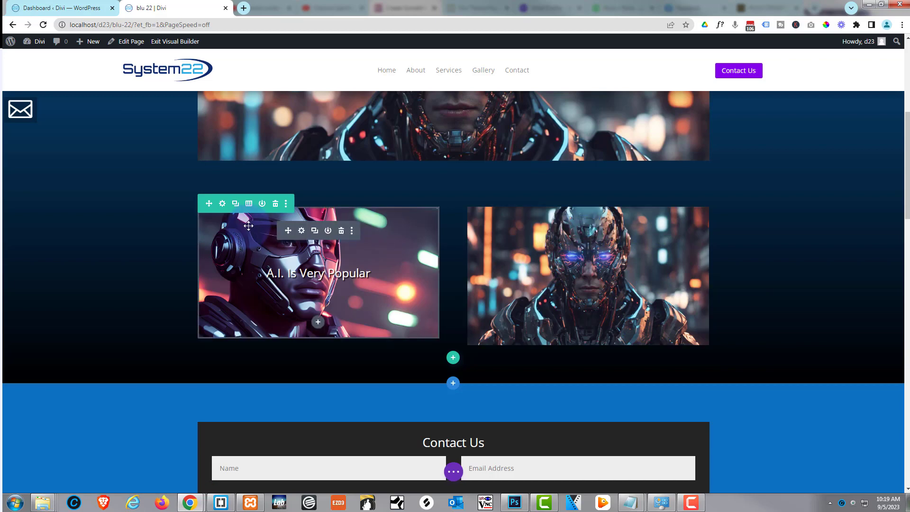
# - Give the row's second column a background image of the robot with blue lightning from the media library and save the row
pyautogui.click(222, 204)
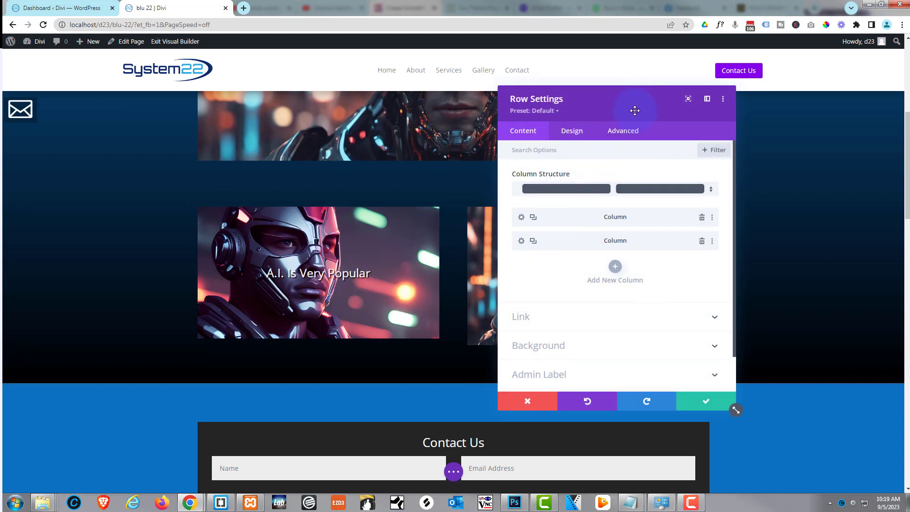
pyautogui.moveTo(634, 109); pyautogui.dragTo(351, 114)
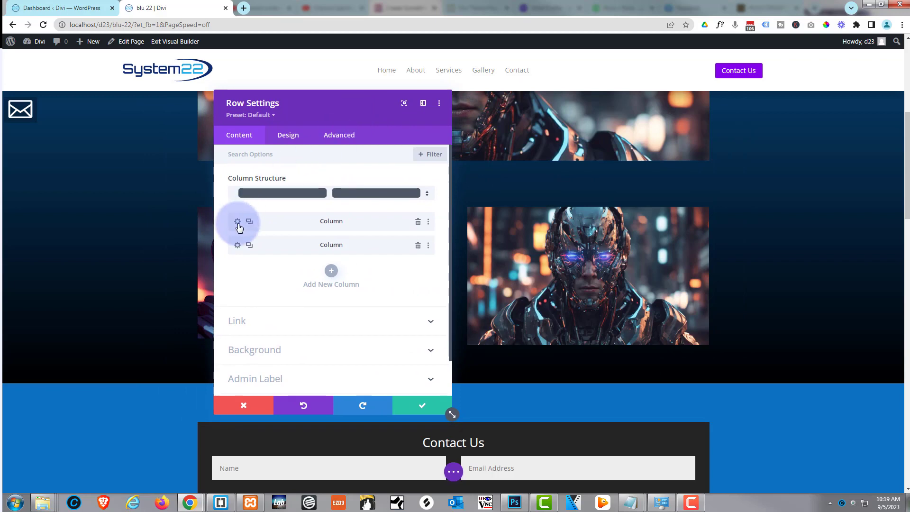
pyautogui.click(238, 246)
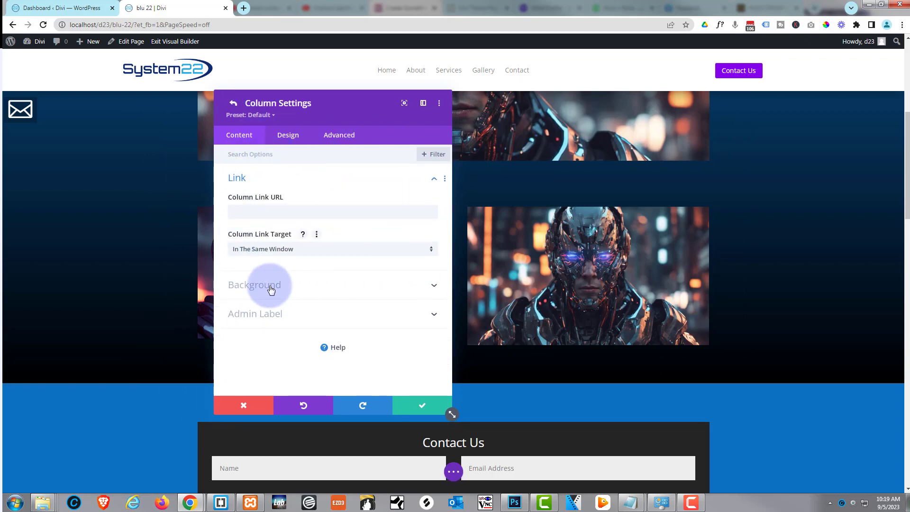
pyautogui.click(311, 294)
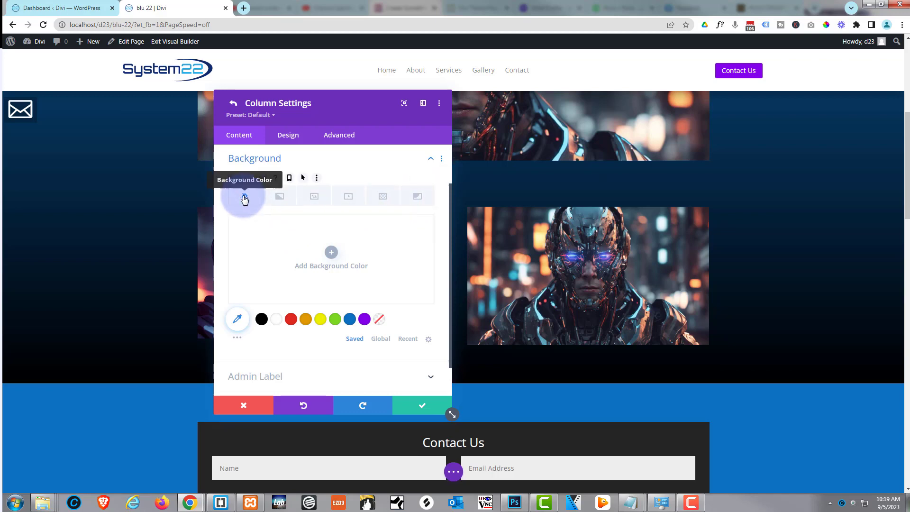
pyautogui.click(316, 200)
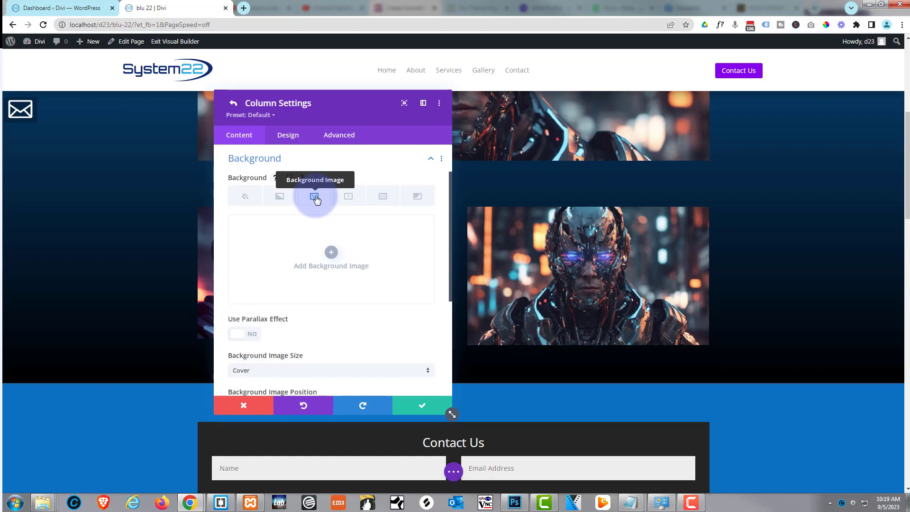
pyautogui.click(331, 254)
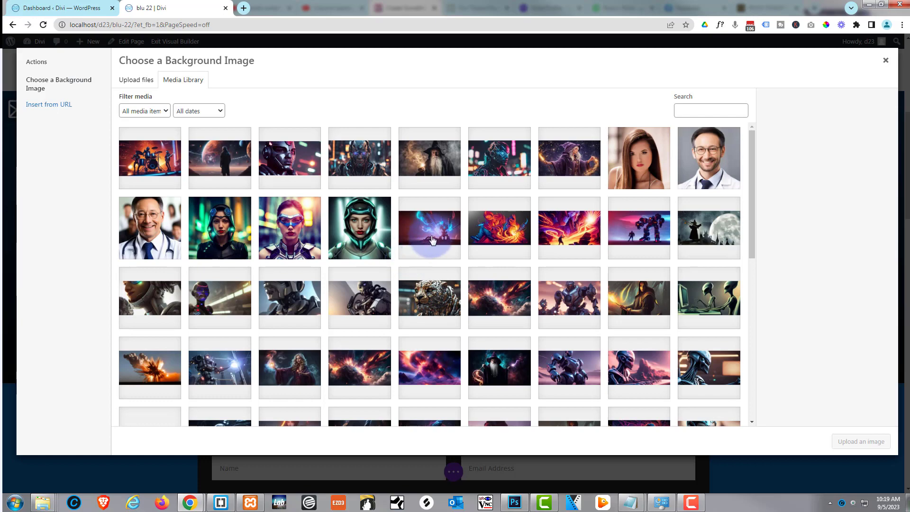
pyautogui.click(433, 240)
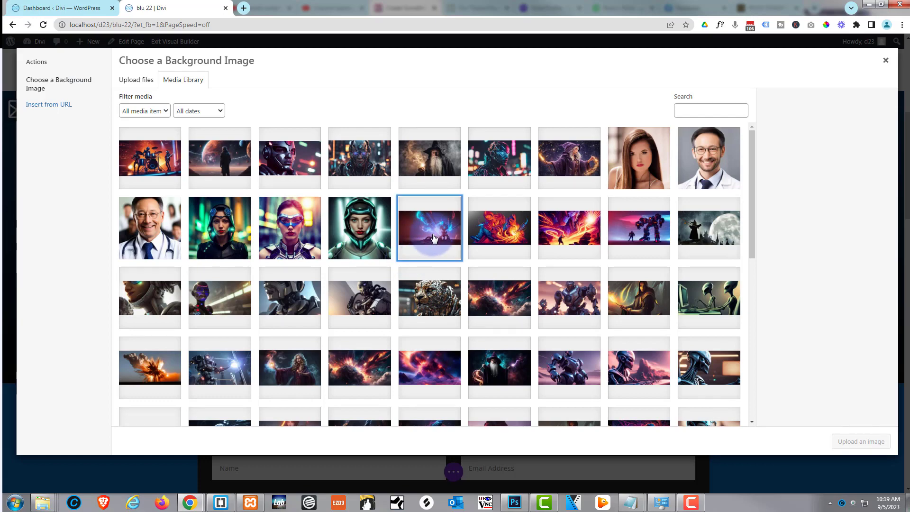
pyautogui.click(866, 443)
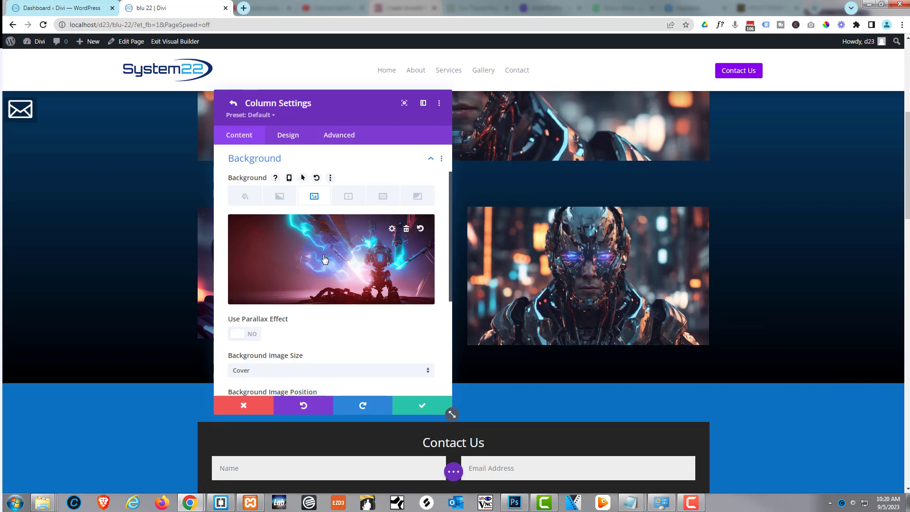
pyautogui.click(424, 405)
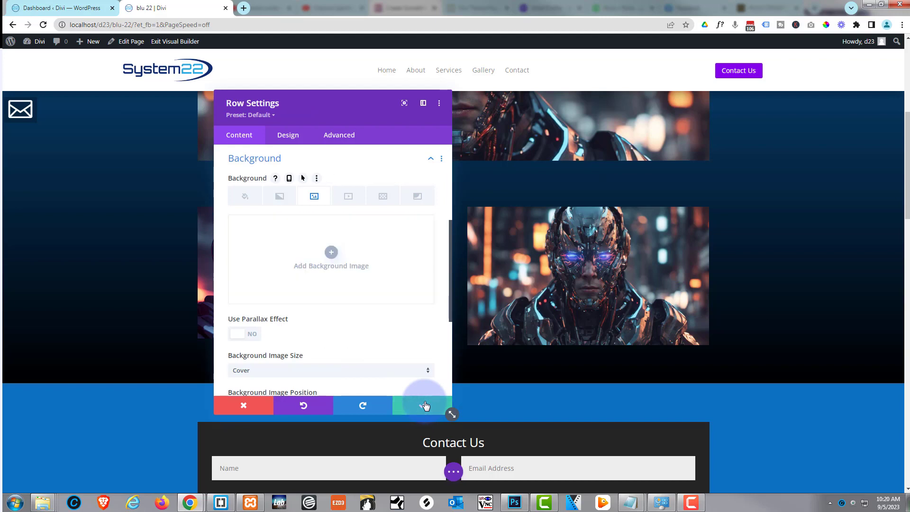
pyautogui.click(429, 407)
# - Open the cyborg image's settings and set its Opacity filter to 0% for the hover state
pyautogui.moveTo(586, 320)
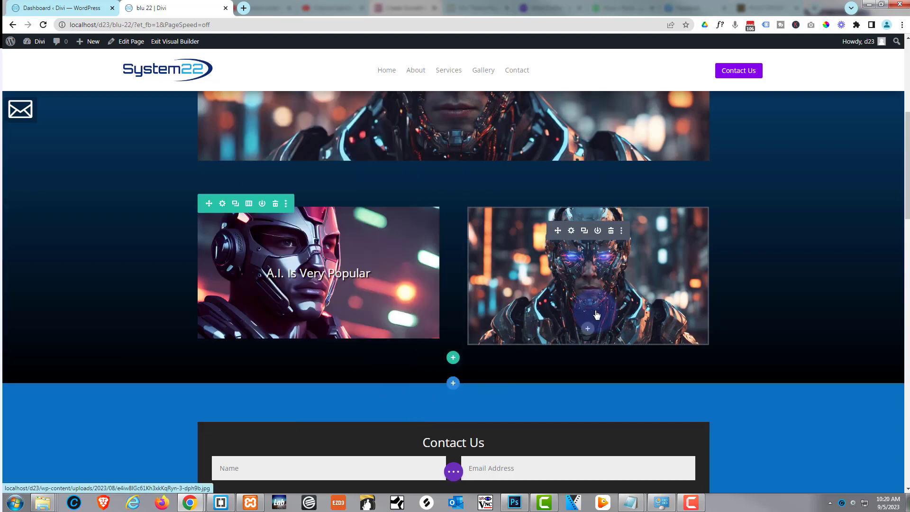
pyautogui.click(572, 232)
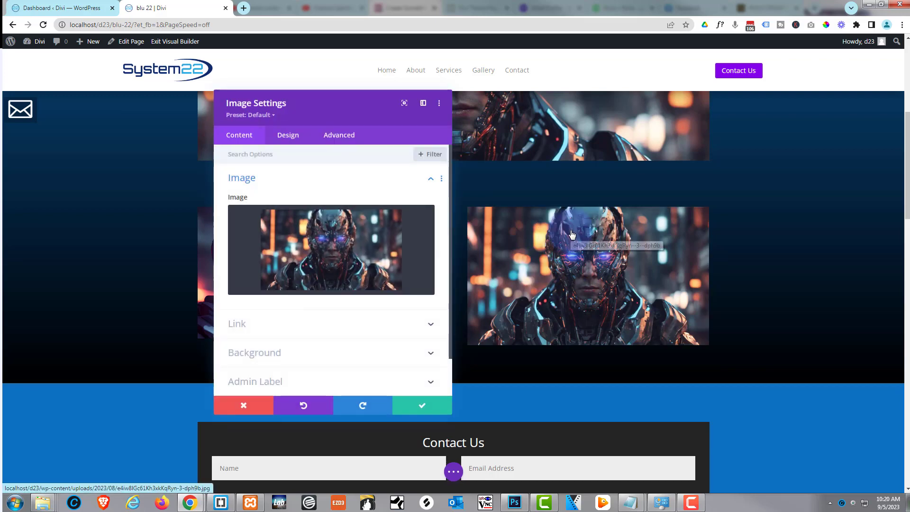
pyautogui.click(289, 137)
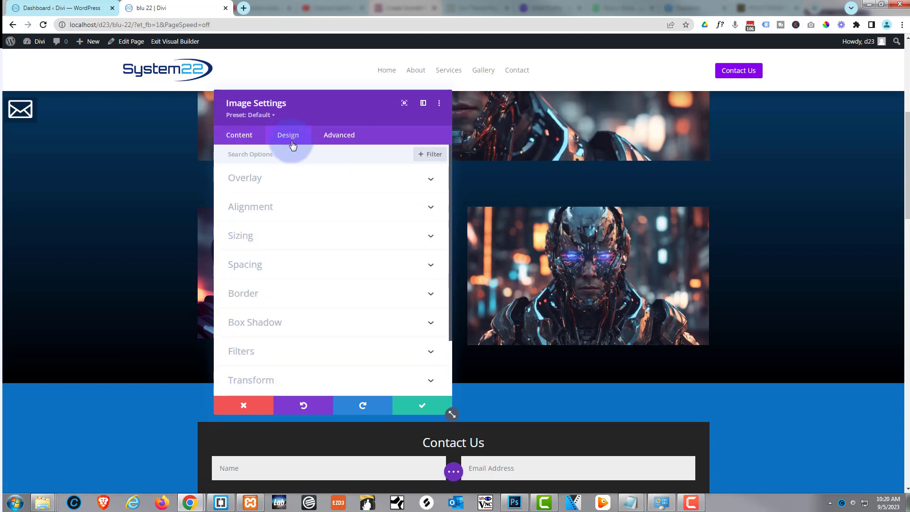
pyautogui.scroll(-3, 327, 258)
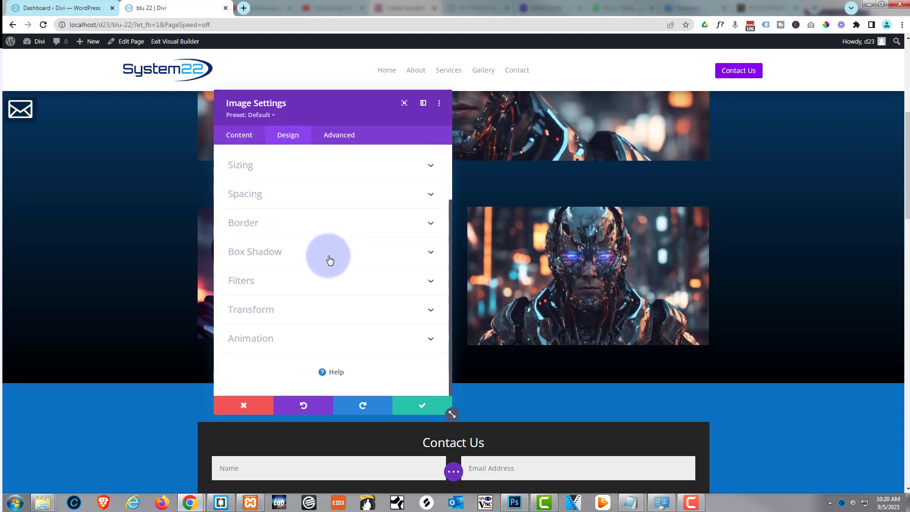
pyautogui.click(280, 282)
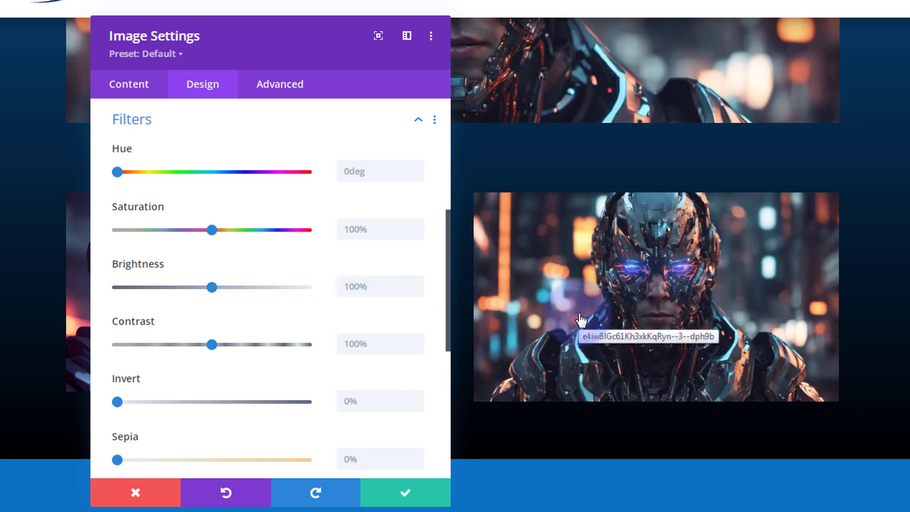
pyautogui.scroll(-4, 284, 268)
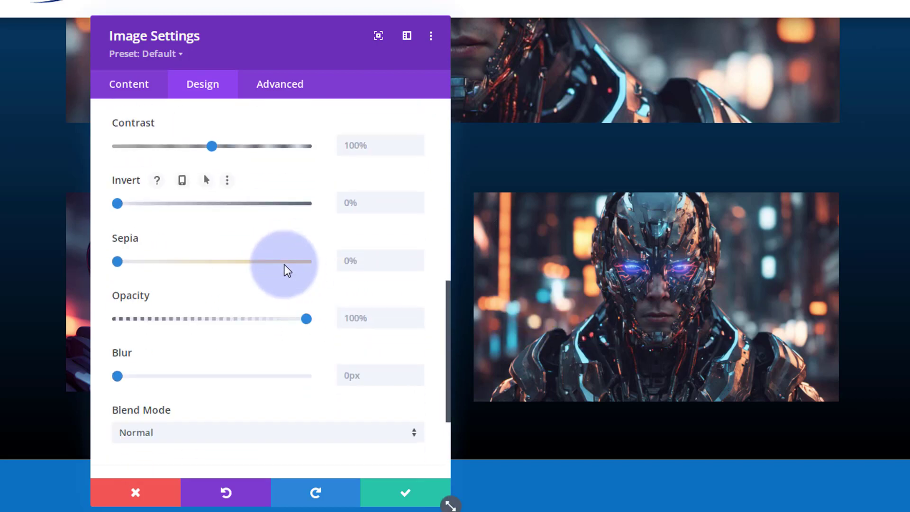
pyautogui.scroll(-1, 283, 263)
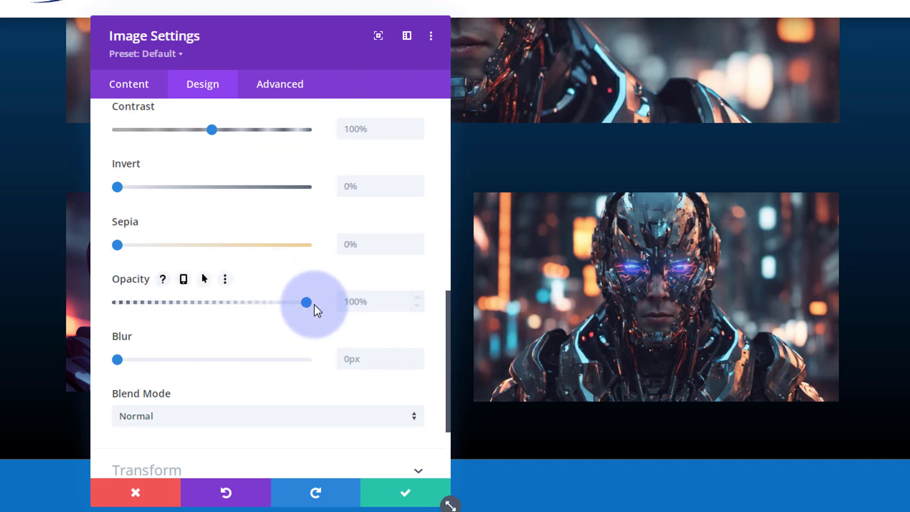
pyautogui.moveTo(217, 308); pyautogui.dragTo(330, 313)
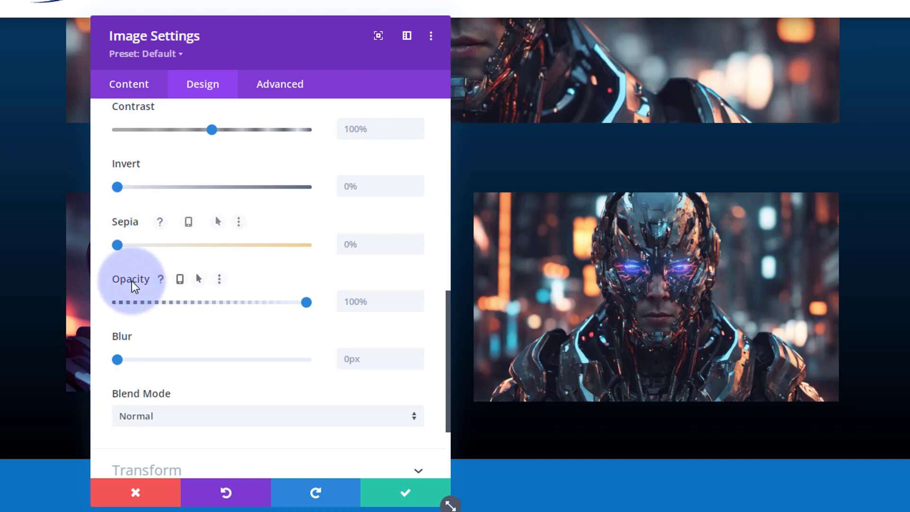
pyautogui.click(205, 280)
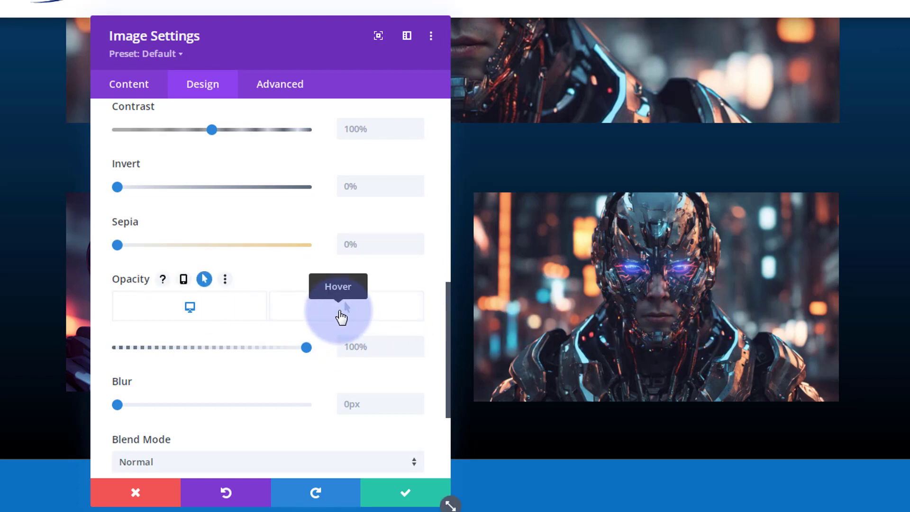
pyautogui.click(341, 317)
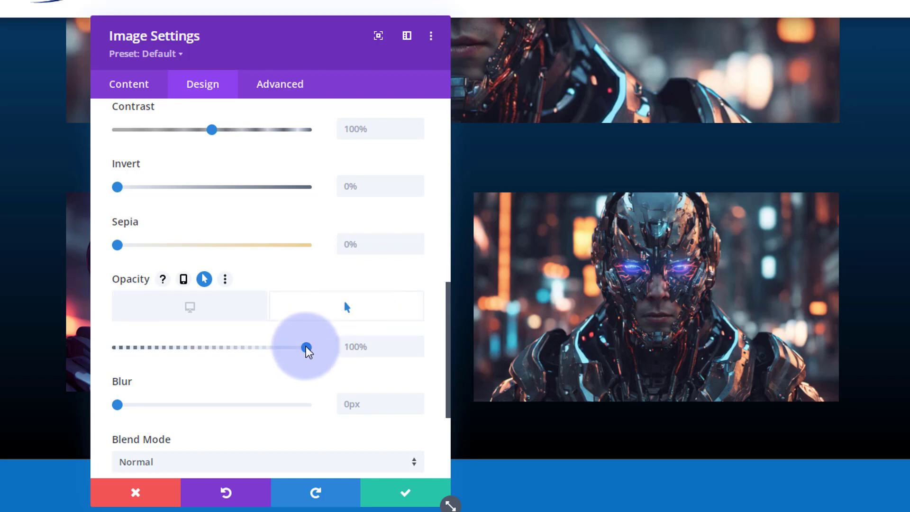
pyautogui.moveTo(280, 352); pyautogui.dragTo(108, 351)
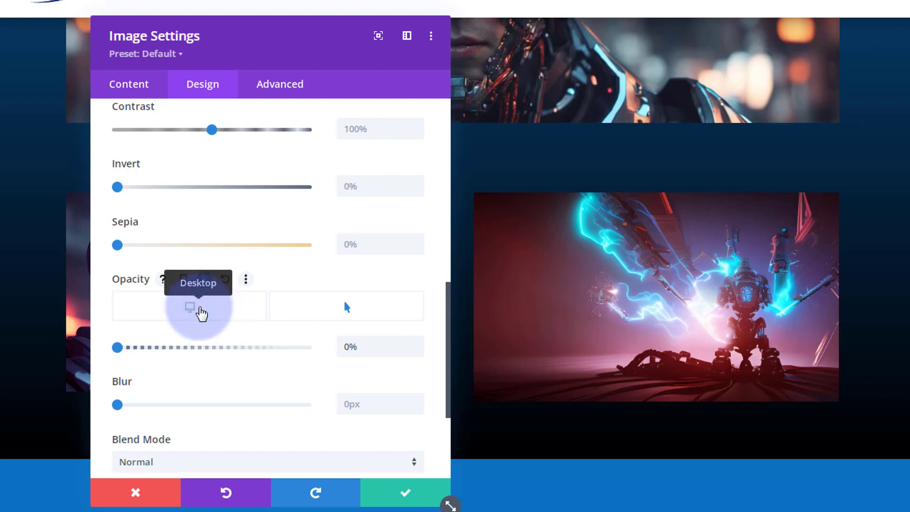
pyautogui.click(201, 313)
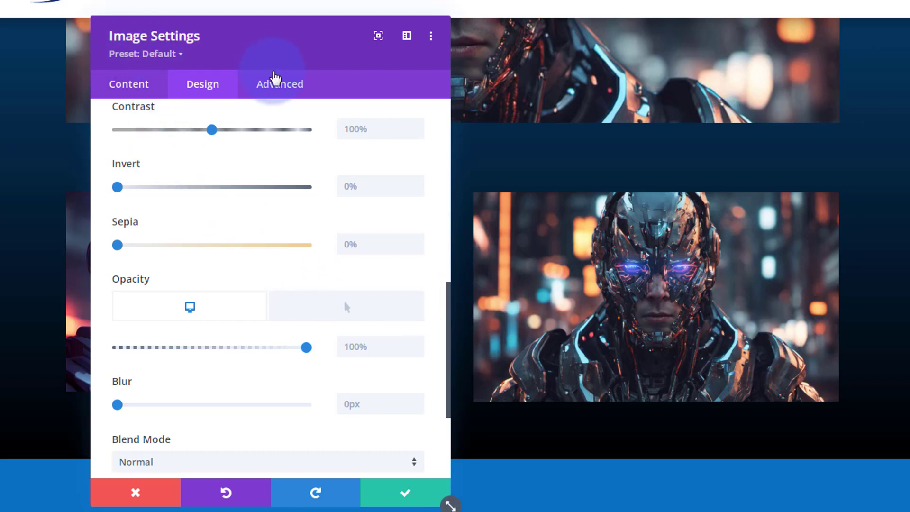
# - Clear the Image Title Text in the cyborg image's attributes
pyautogui.click(277, 84)
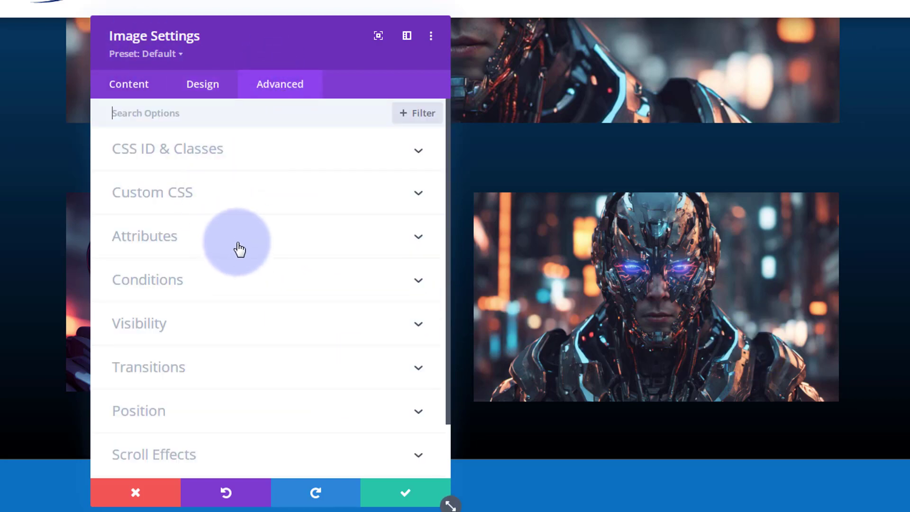
pyautogui.click(240, 249)
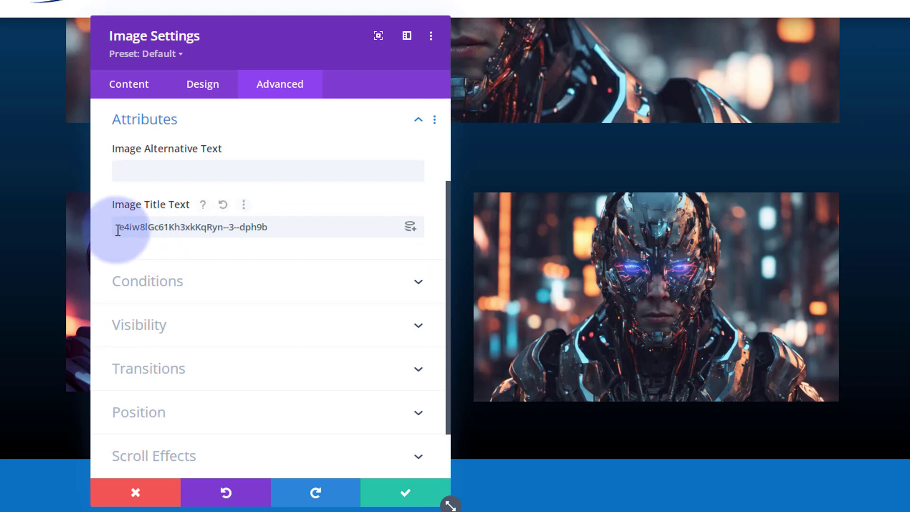
pyautogui.moveTo(118, 230); pyautogui.dragTo(339, 233)
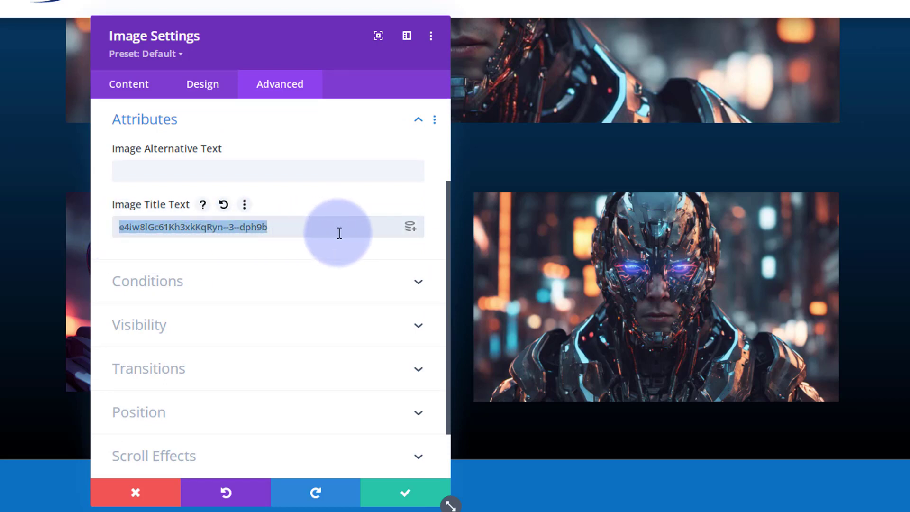
pyautogui.press('BackSpace')
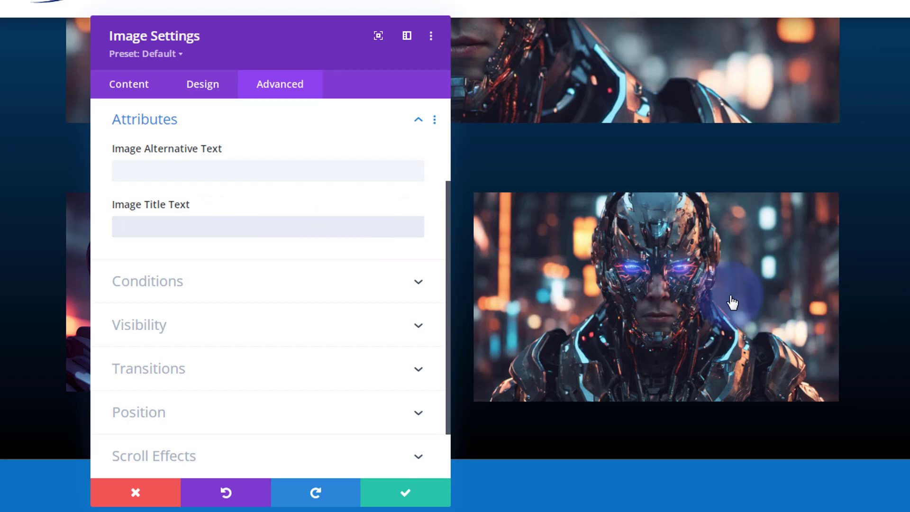
# - Set the image's Transition Duration to 750ms and its Transition Speed Curve to Ease-In-Out
pyautogui.click(204, 85)
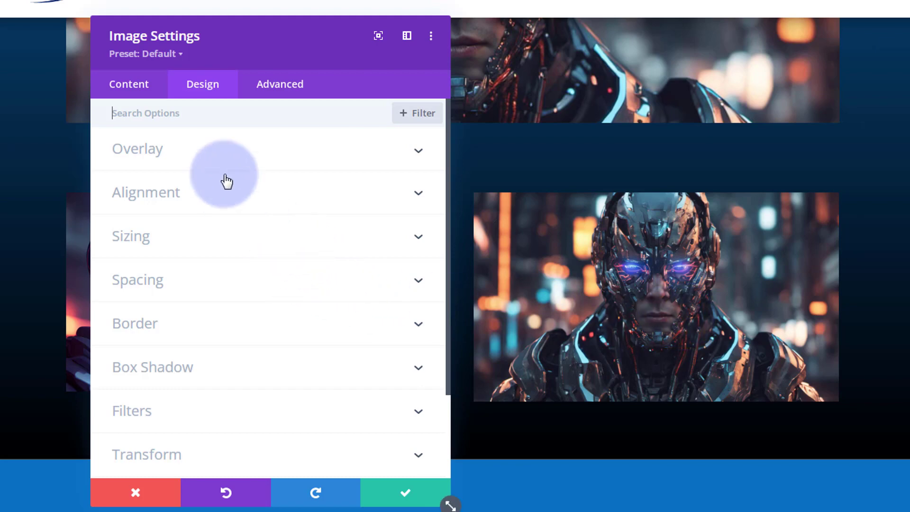
pyautogui.click(280, 90)
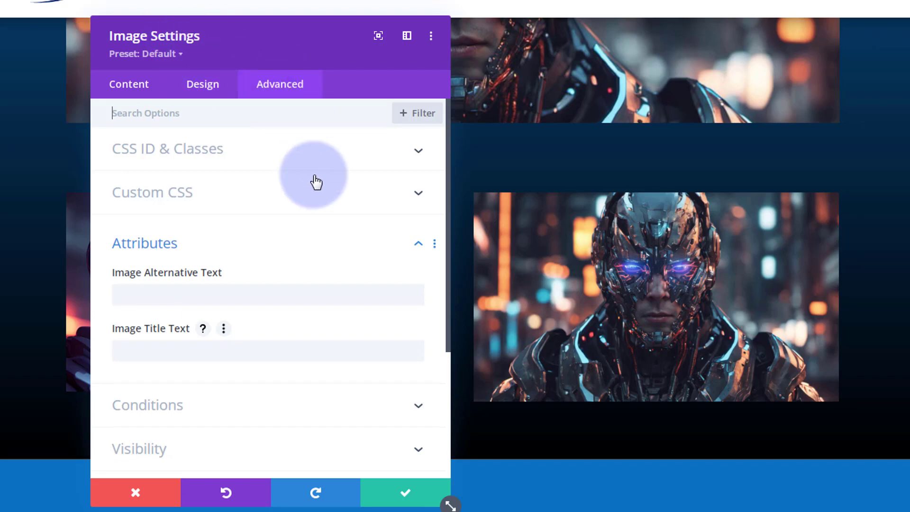
pyautogui.scroll(-1, 315, 228)
pyautogui.scroll(-4, 316, 229)
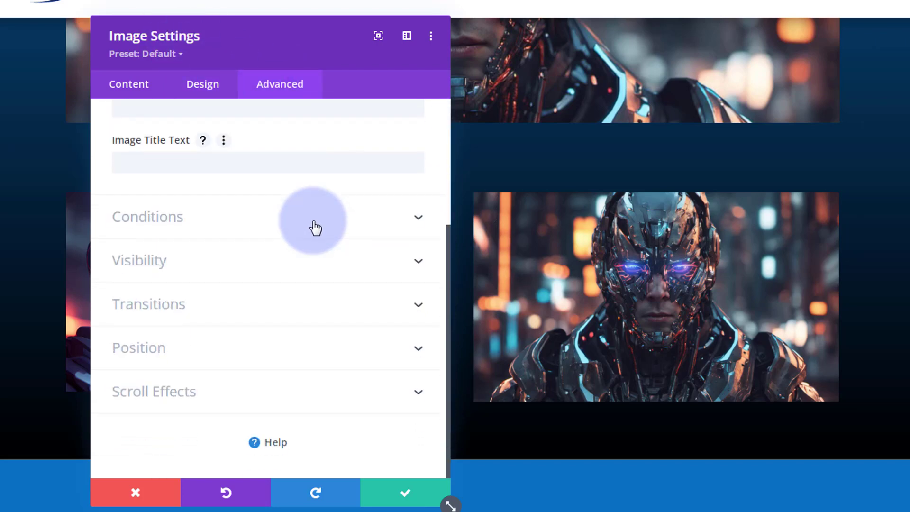
pyautogui.click(278, 313)
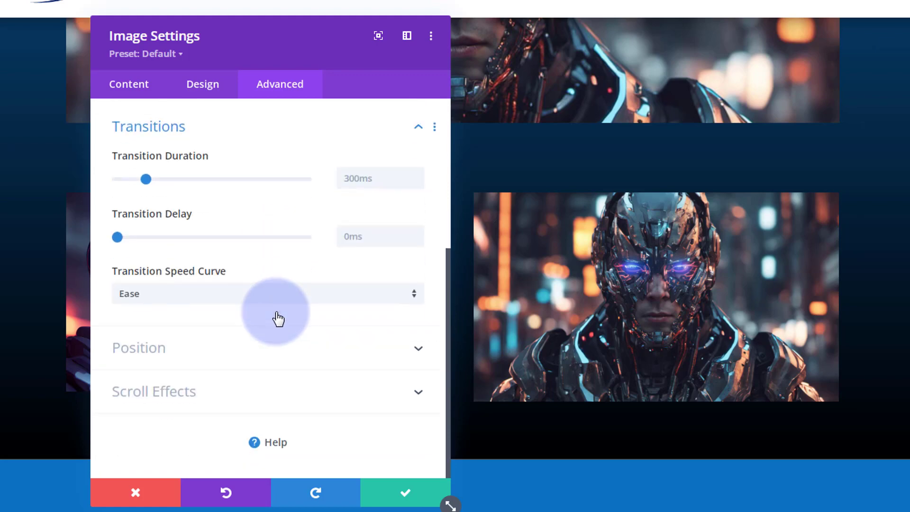
pyautogui.click(354, 183)
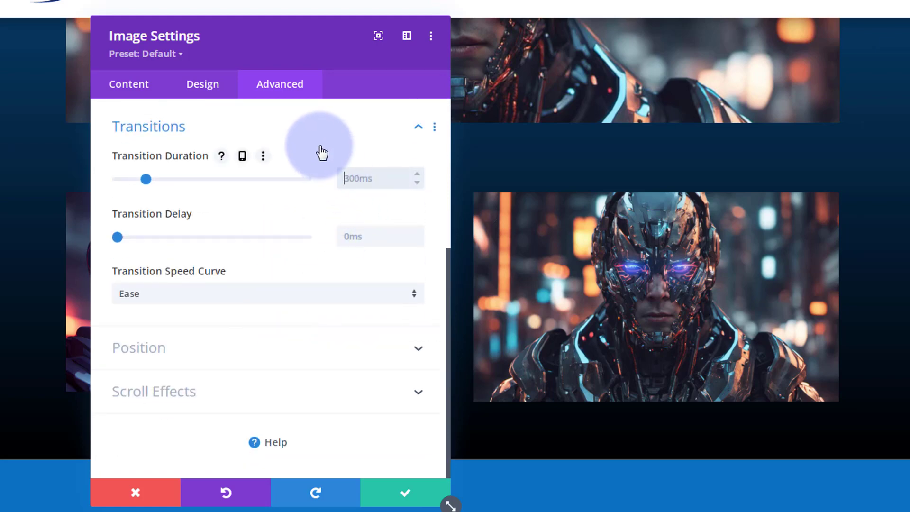
pyautogui.write('7')
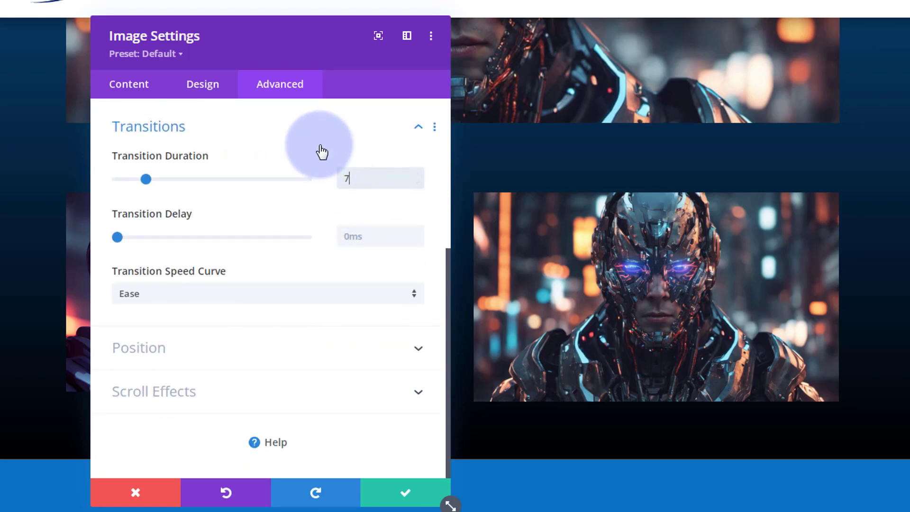
pyautogui.write('50ms')
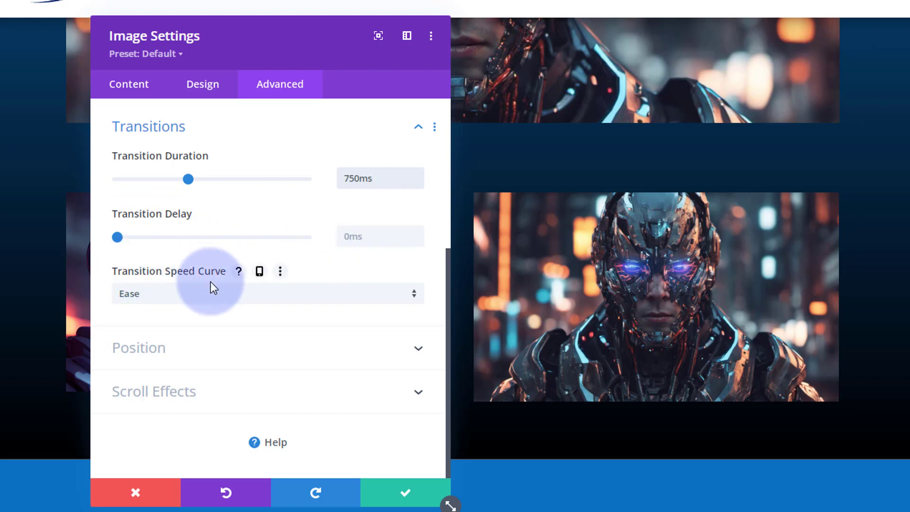
pyautogui.click(223, 298)
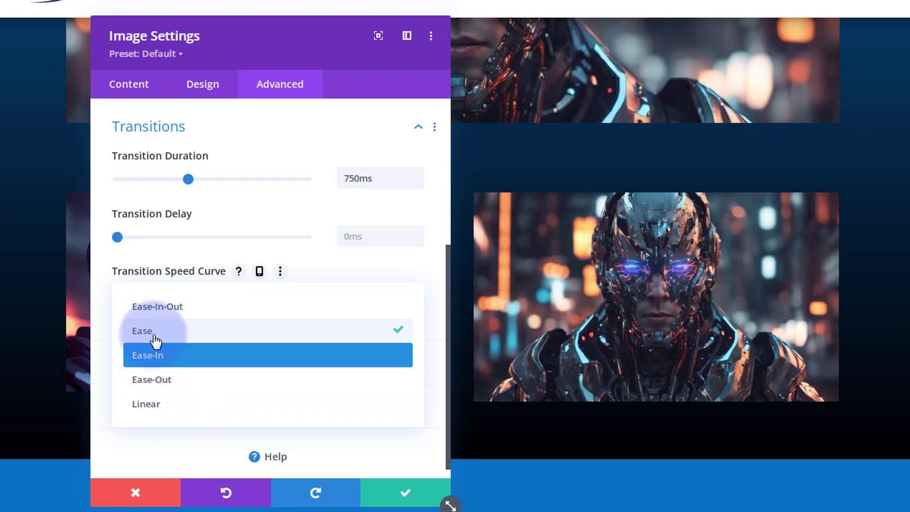
pyautogui.click(165, 313)
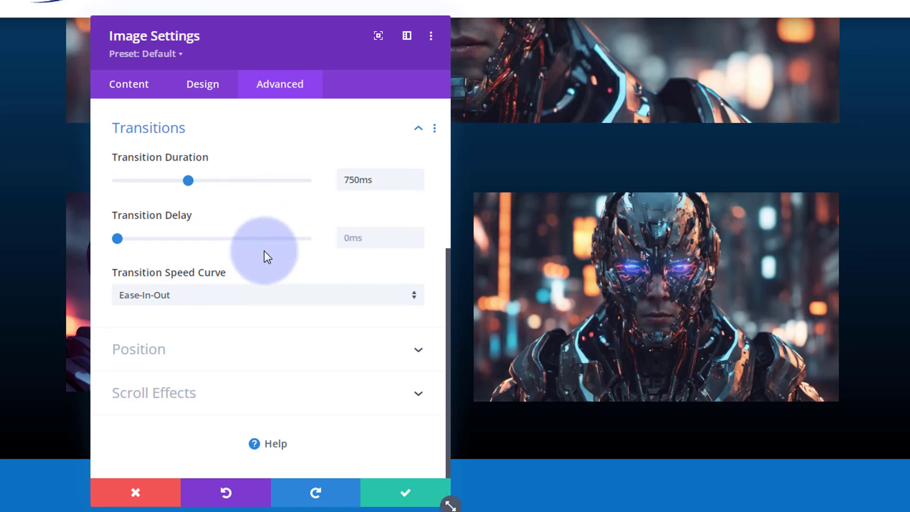
# - Add the declaration content:"My Robot Is Having Trouble!"; to the image module's After custom CSS
pyautogui.scroll(5, 264, 251)
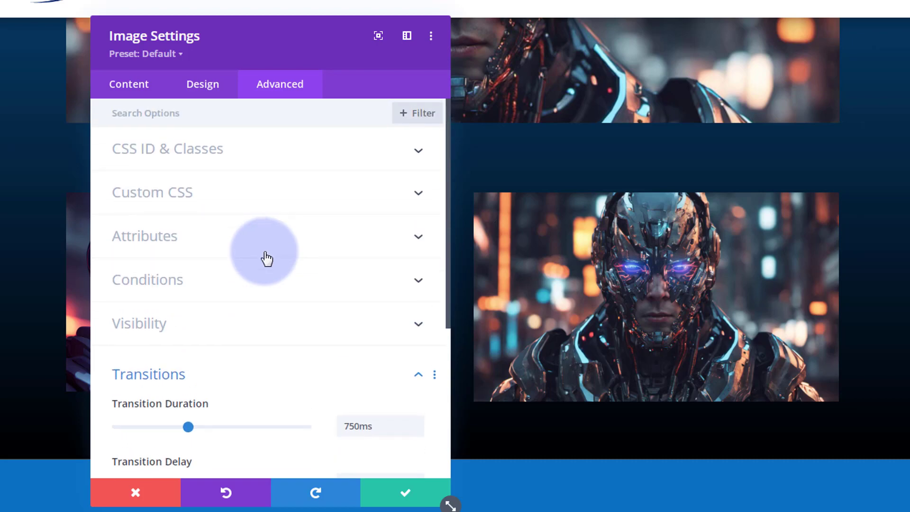
pyautogui.click(269, 198)
pyautogui.scroll(-5, 268, 198)
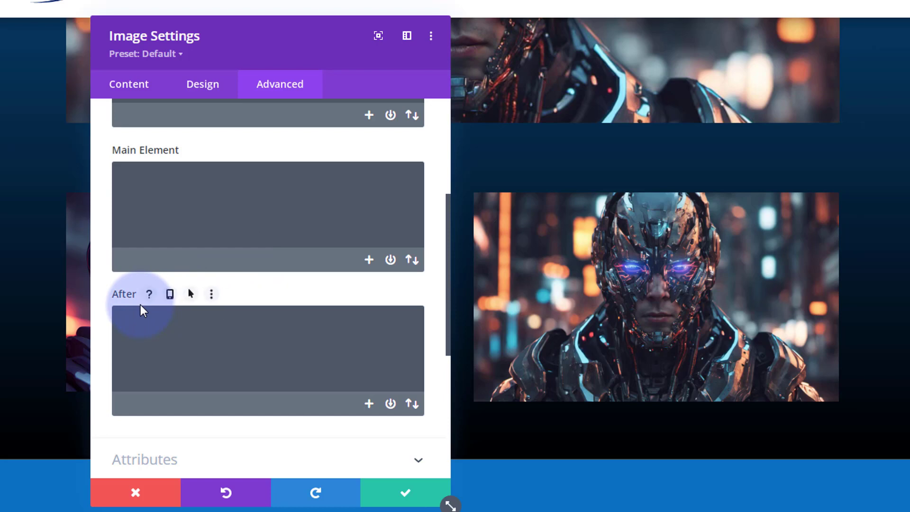
pyautogui.click(143, 319)
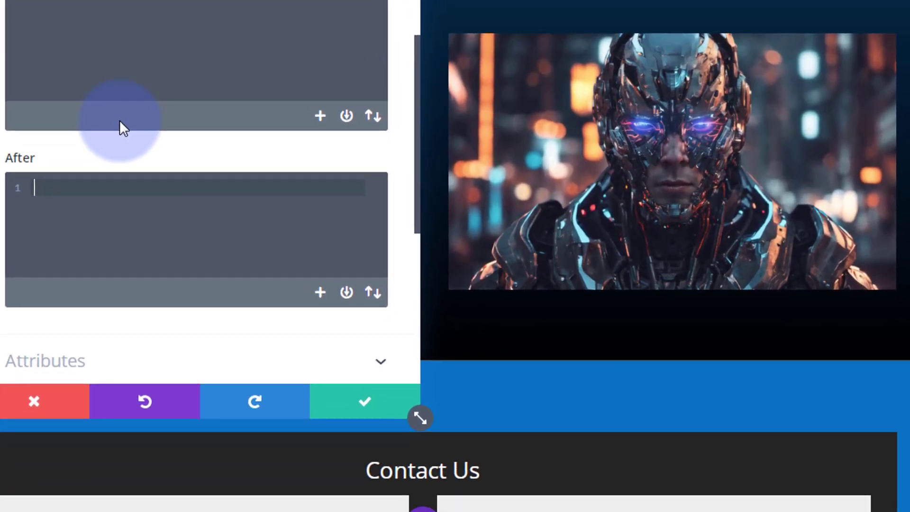
pyautogui.write('content:"')
pyautogui.write('My Robot ')
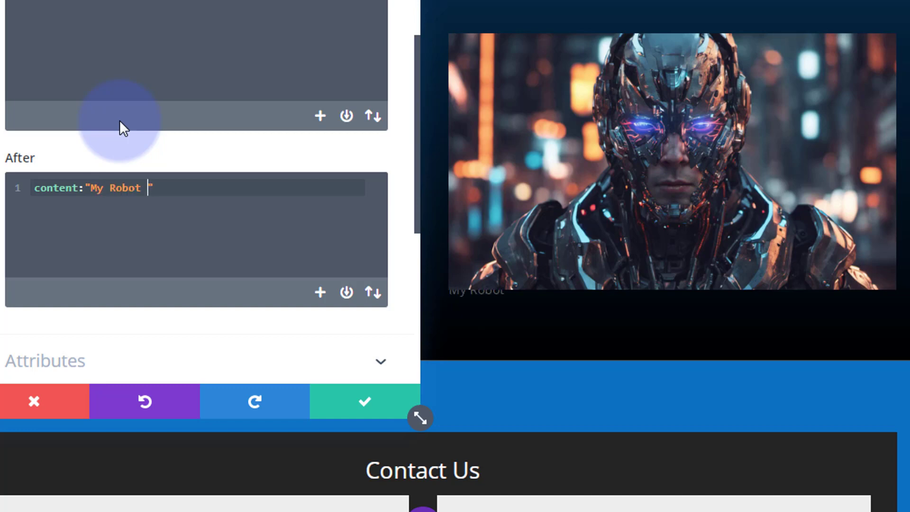
pyautogui.write('Is havi')
pyautogui.write('ng Trouble')
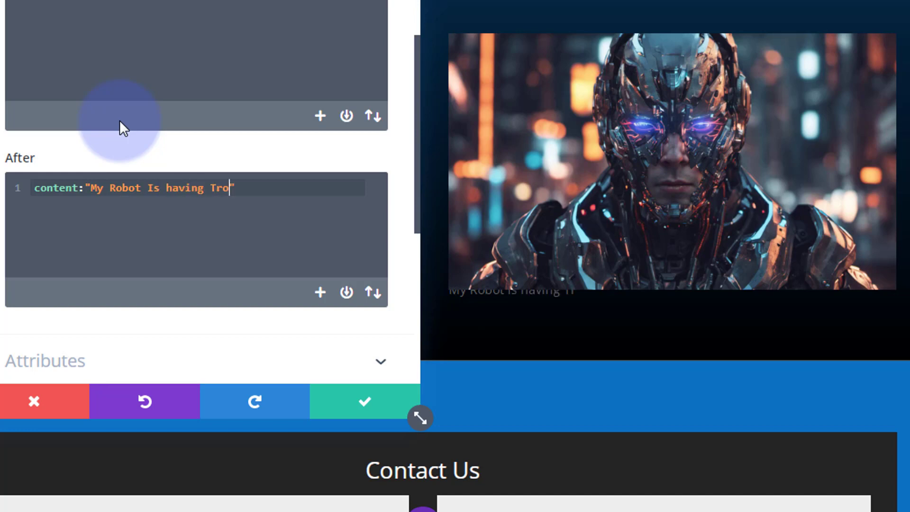
pyautogui.write('!')
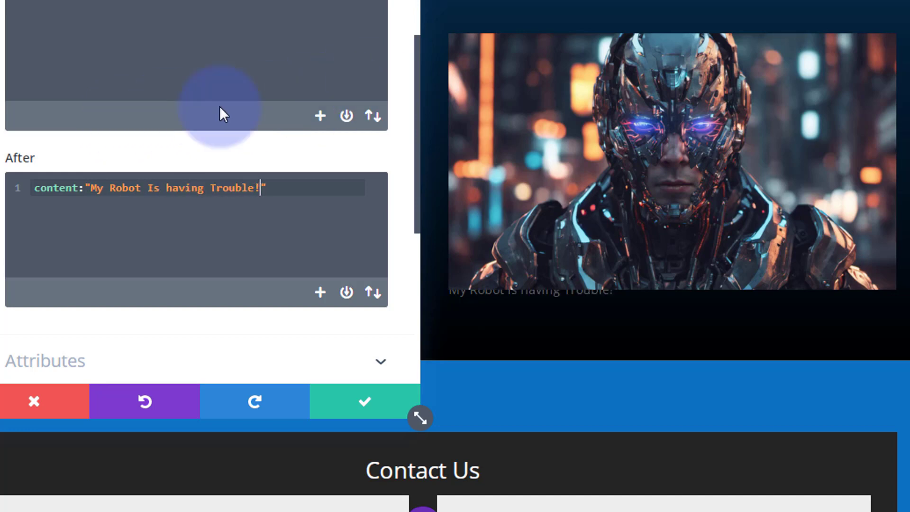
pyautogui.moveTo(167, 184); pyautogui.dragTo(172, 183)
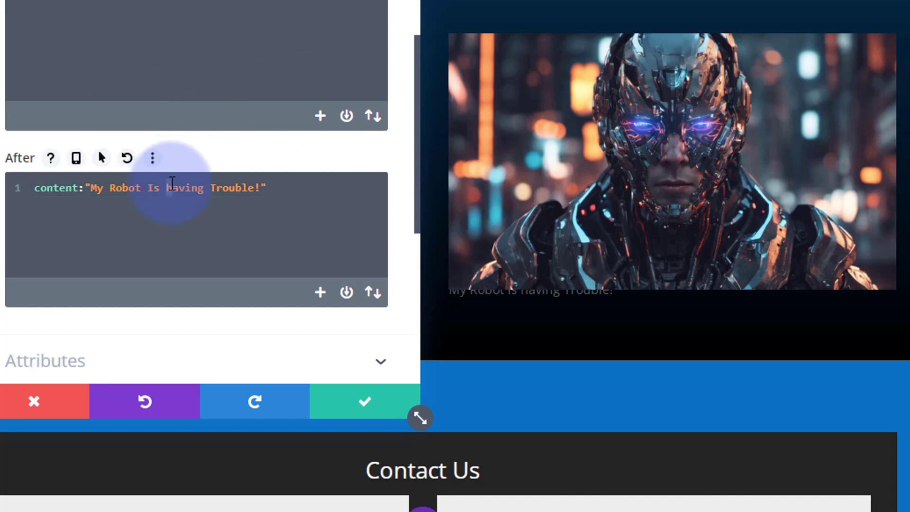
pyautogui.write('H')
pyautogui.click(277, 187)
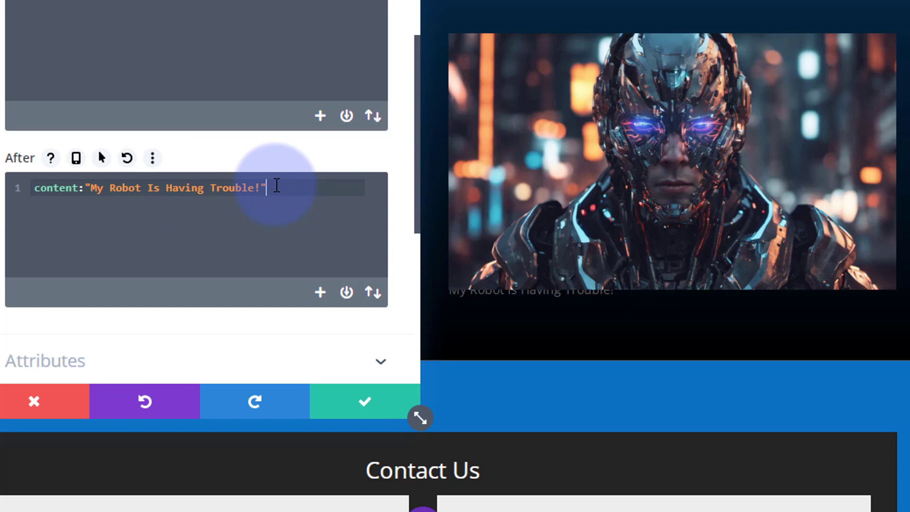
pyautogui.write(';')
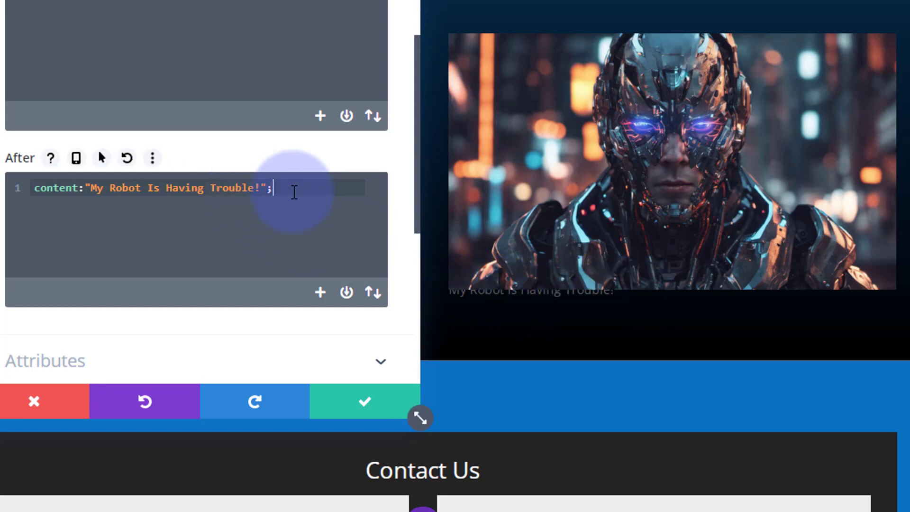
# - Add position:absolute; top:50%; and left:50%; below the content line in the image module's After CSS
pyautogui.press('Return')
pyautogui.write('position')
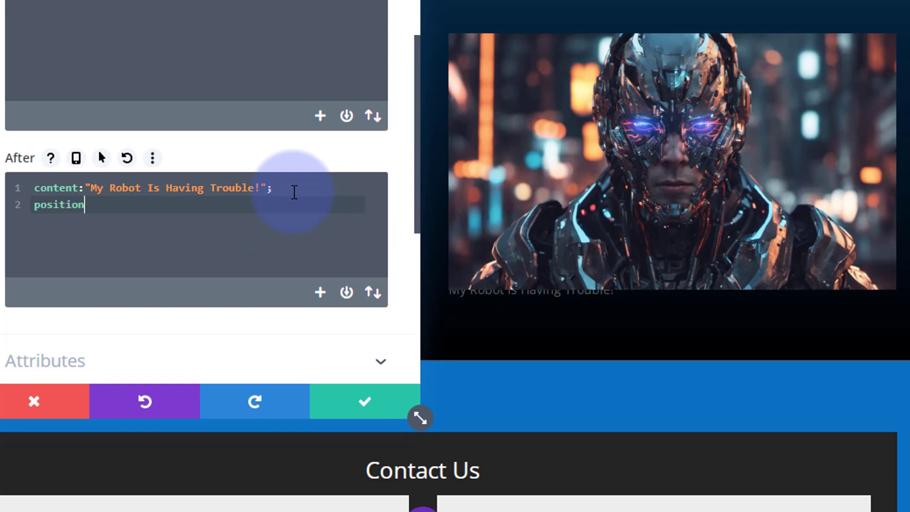
pyautogui.write(':absolute;')
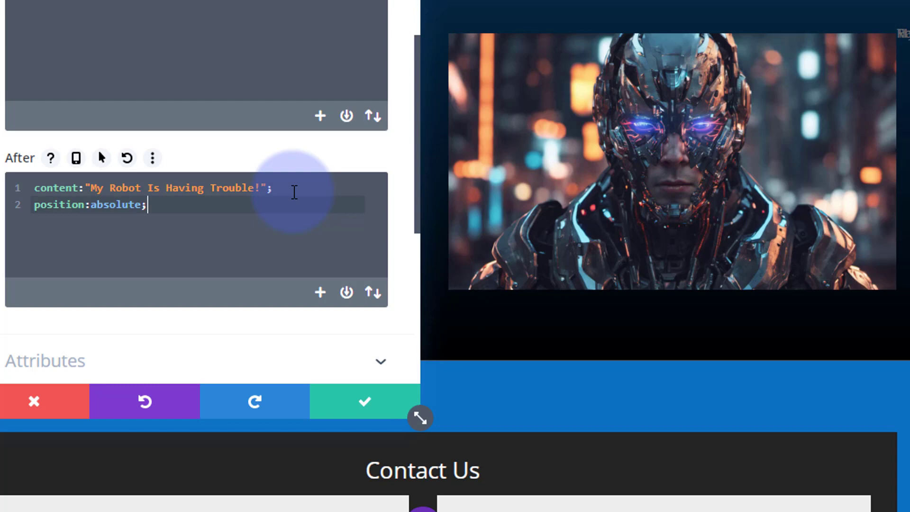
pyautogui.press('Return')
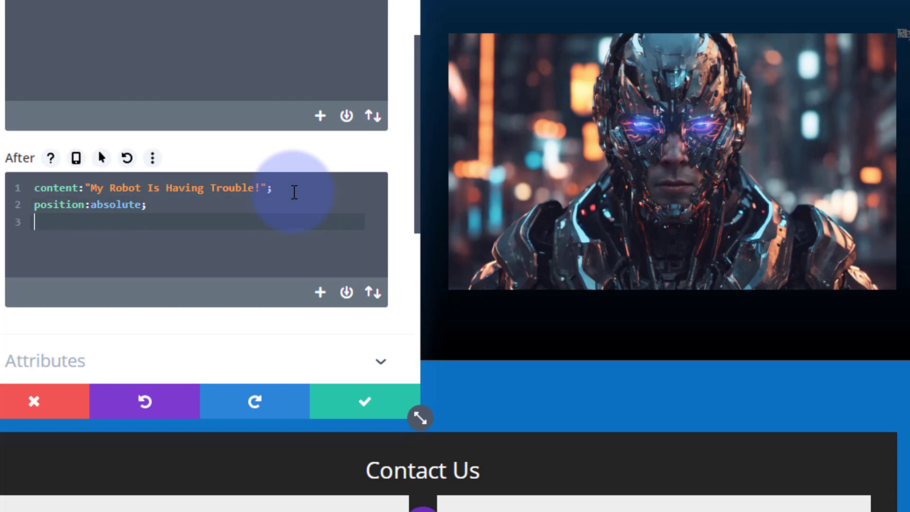
pyautogui.write('top:50%;')
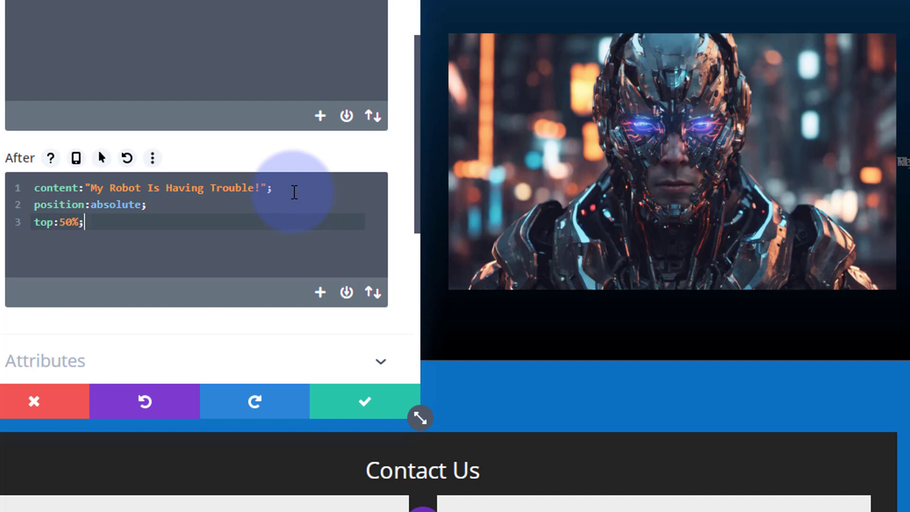
pyautogui.press('Return')
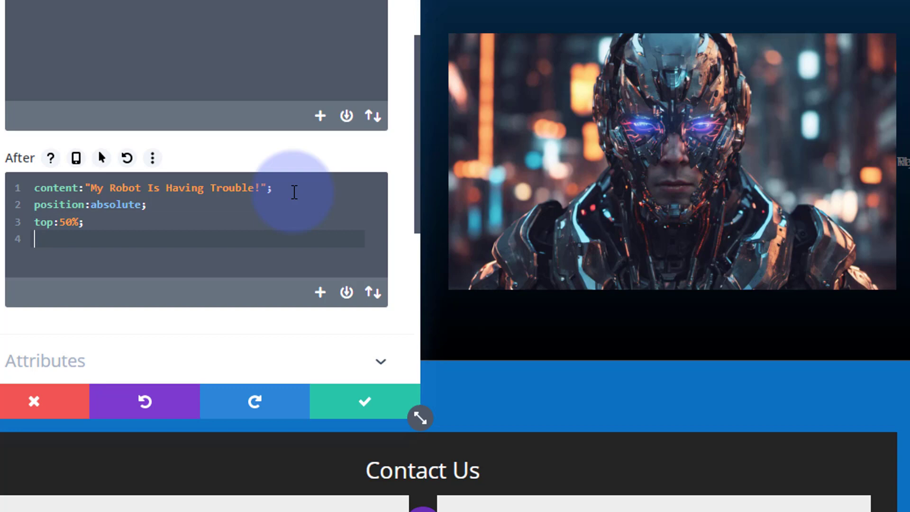
pyautogui.write('left:50%')
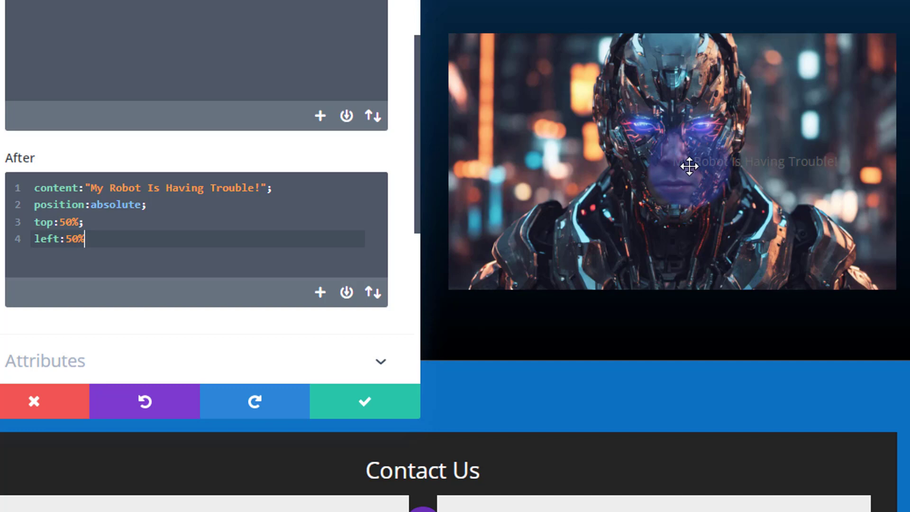
pyautogui.write(';')
pyautogui.press('Return')
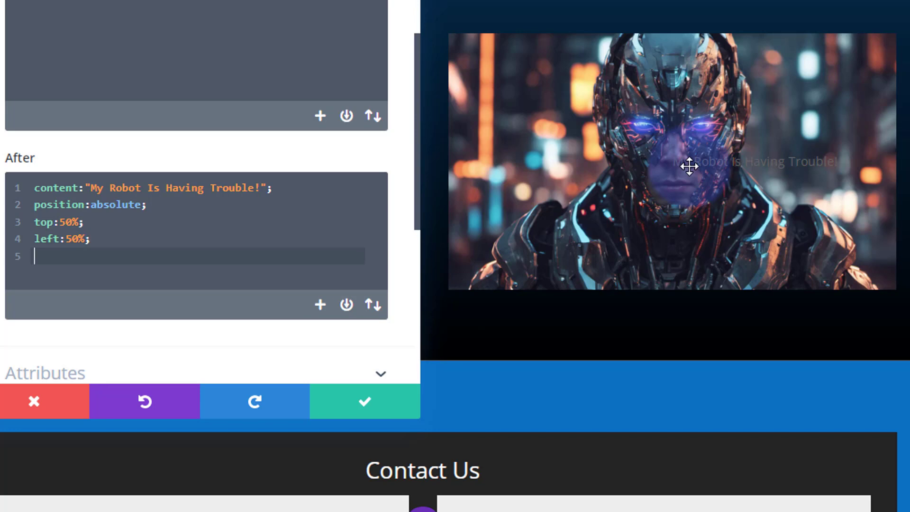
# - Make the caption white with color:#fff; and shift it with transform:translate(-50%); in the After CSS
pyautogui.write('color:#fff;')
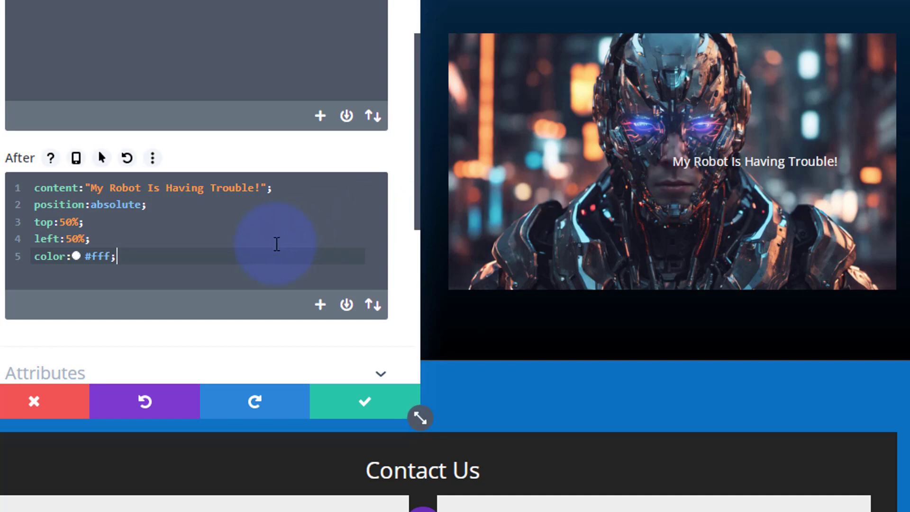
pyautogui.press('Return')
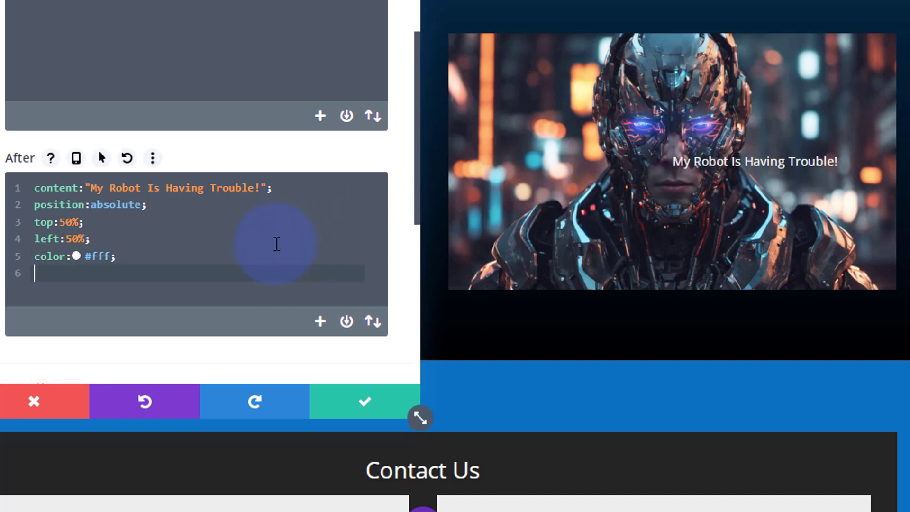
pyautogui.write('transform:transl')
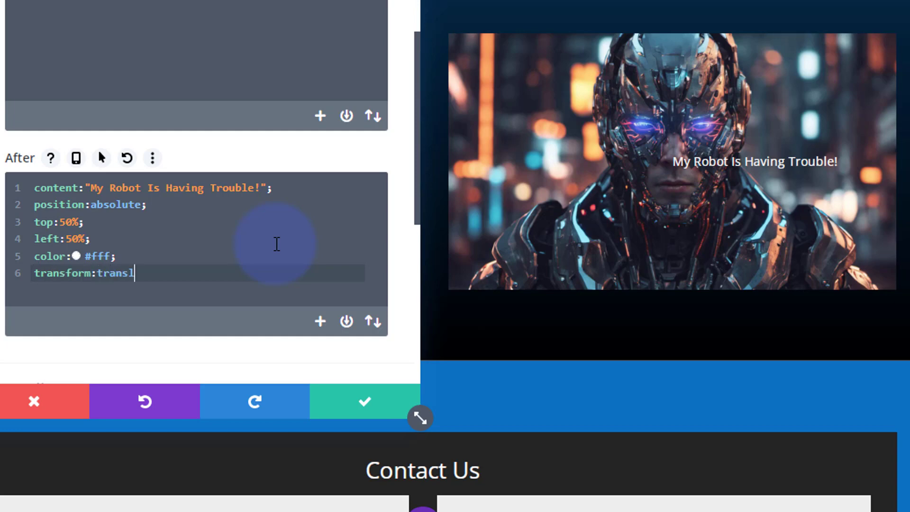
pyautogui.write('ate(-50%')
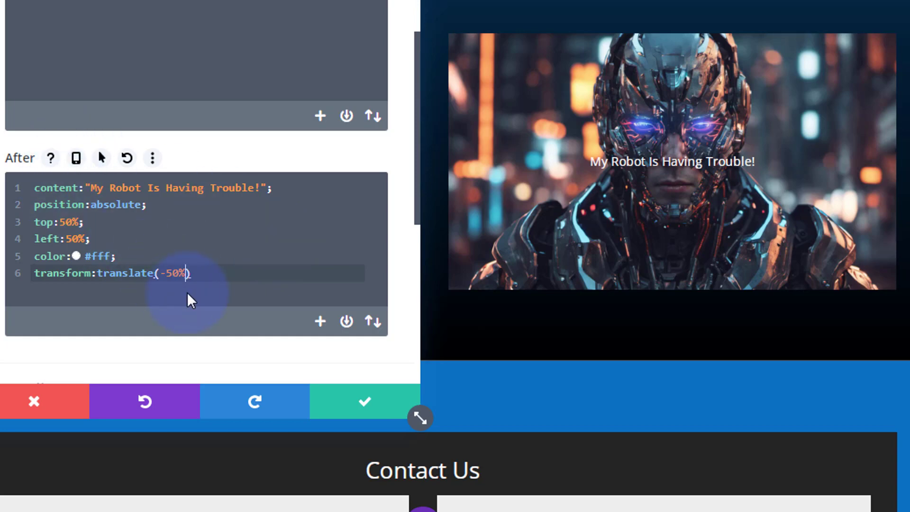
pyautogui.click(197, 274)
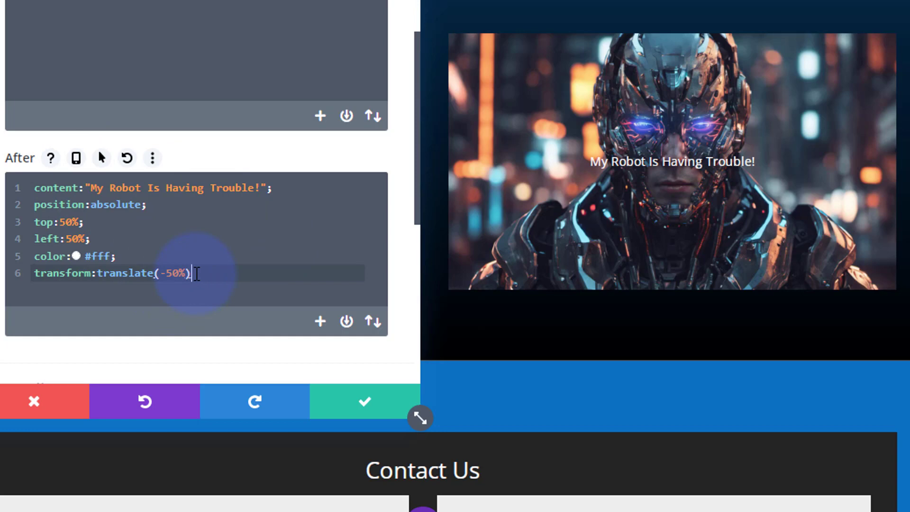
pyautogui.write(';')
pyautogui.press('Return')
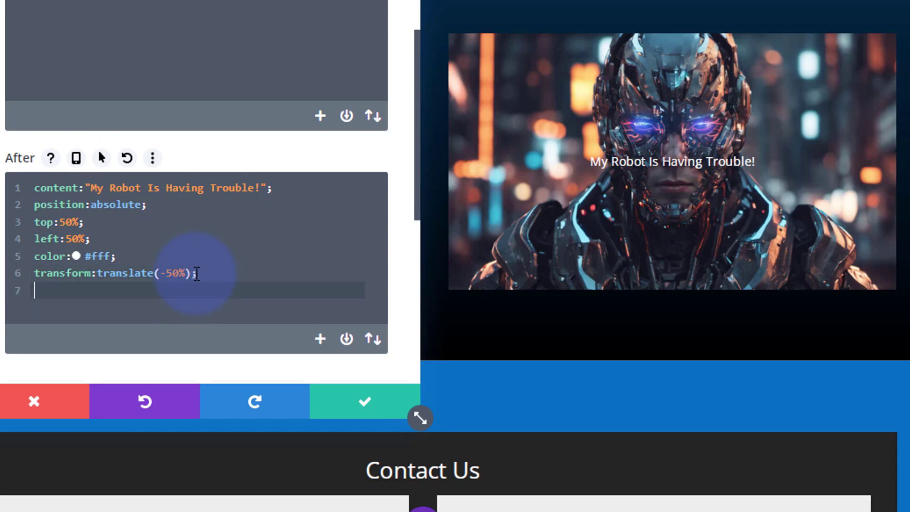
# - Add font-size:25px; and width:100%; to the After CSS for the caption
pyautogui.write('font-')
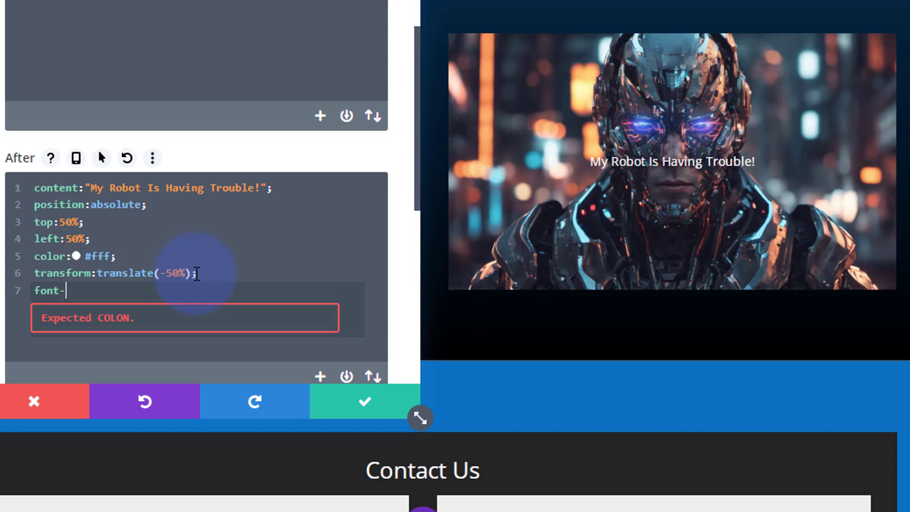
pyautogui.write('size:')
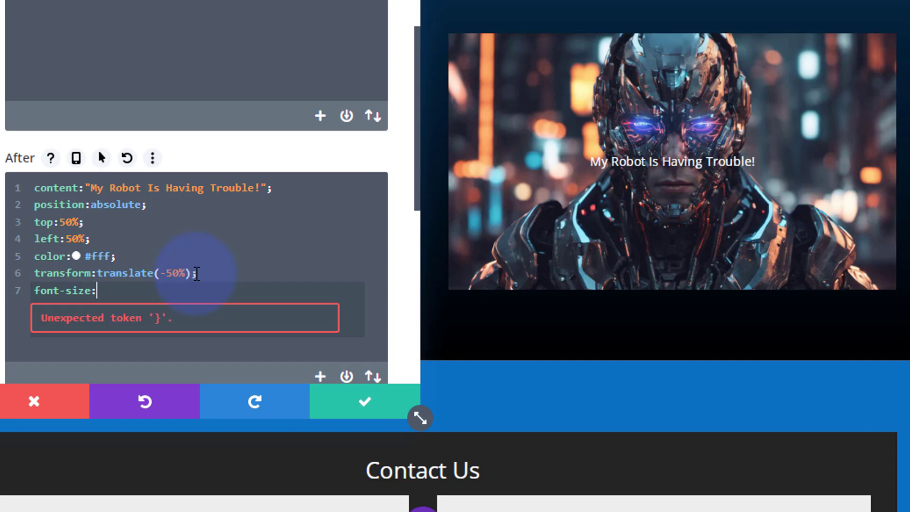
pyautogui.write('25px;')
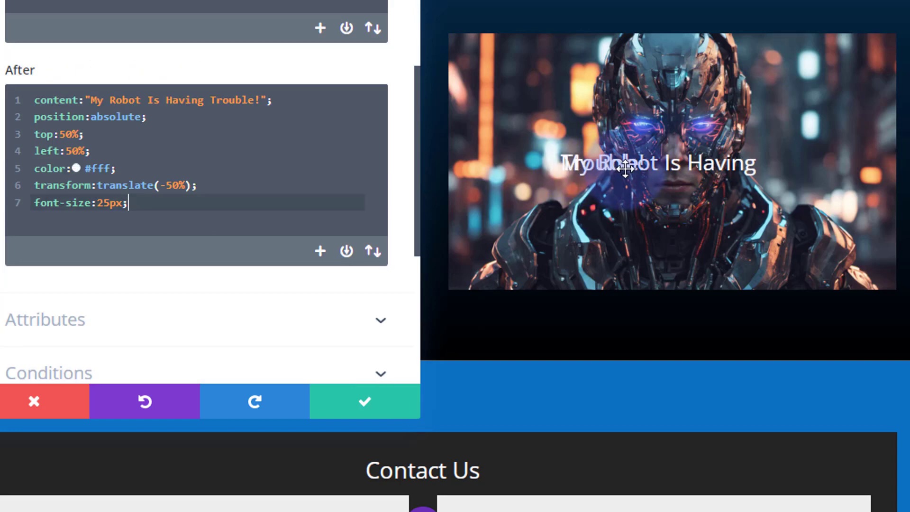
pyautogui.moveTo(148, 200)
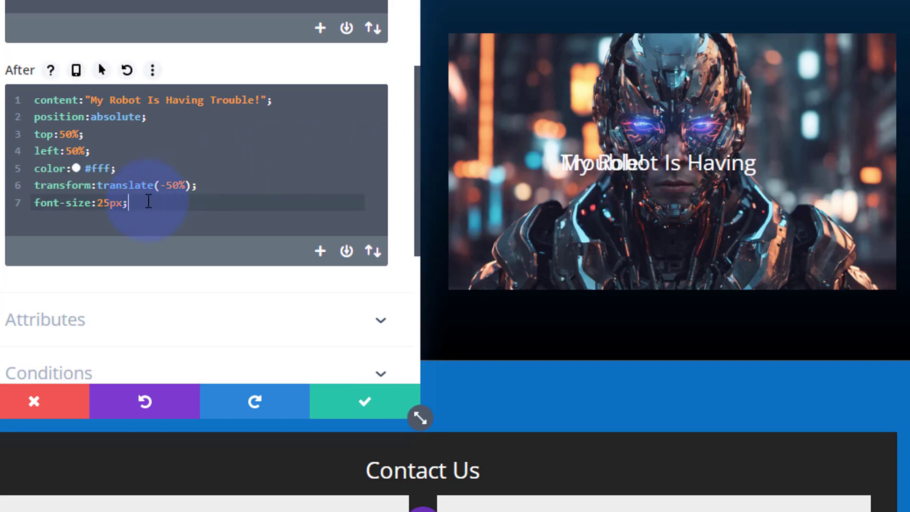
pyautogui.press('Return')
pyautogui.write('widt')
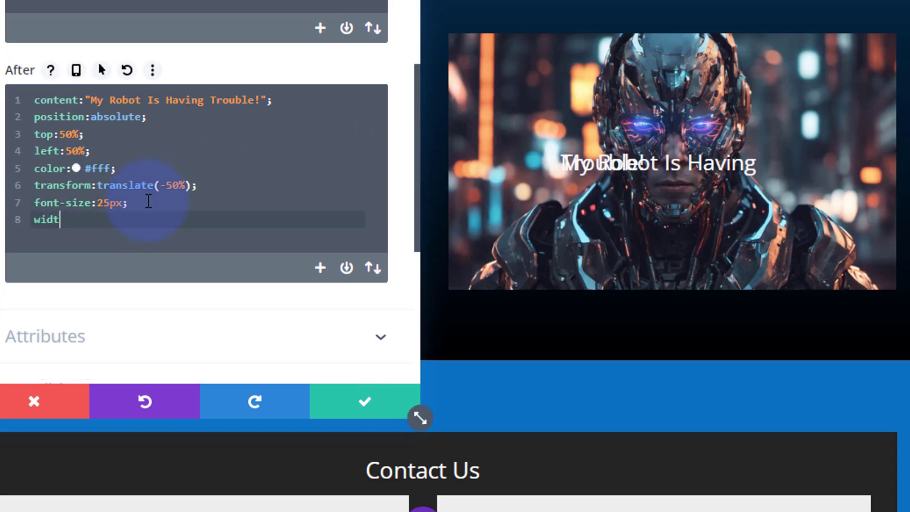
pyautogui.write('h:100%')
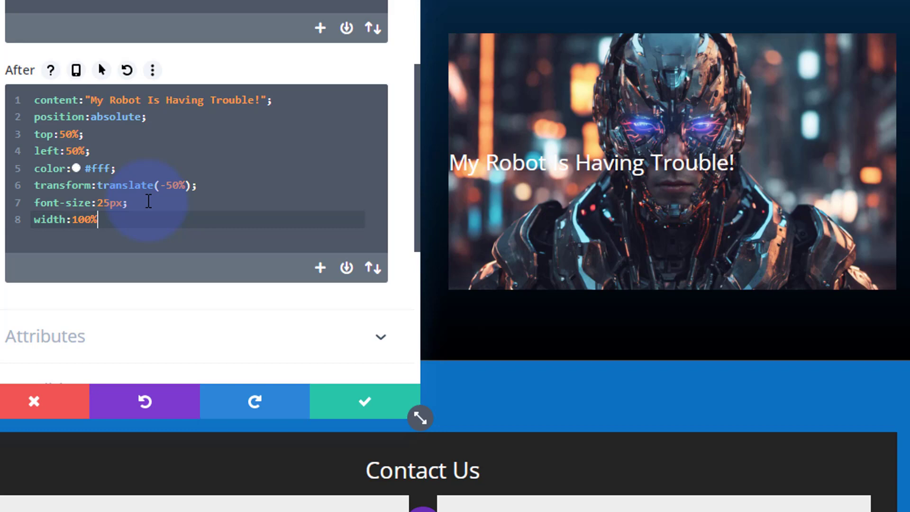
pyautogui.write(';')
pyautogui.press('Return')
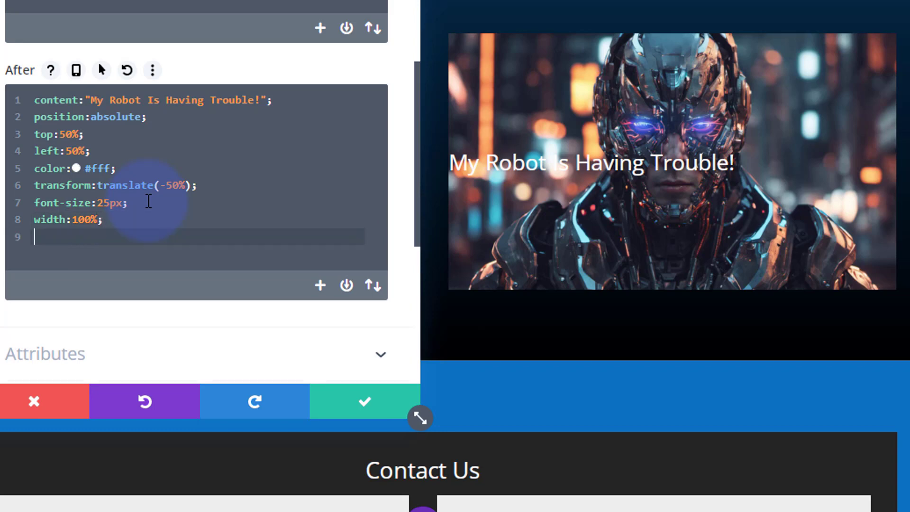
# - Center the caption with text-align:center; and give it text-shadow:2px 2px 2px #000 in the After CSS
pyautogui.write('text-align:center')
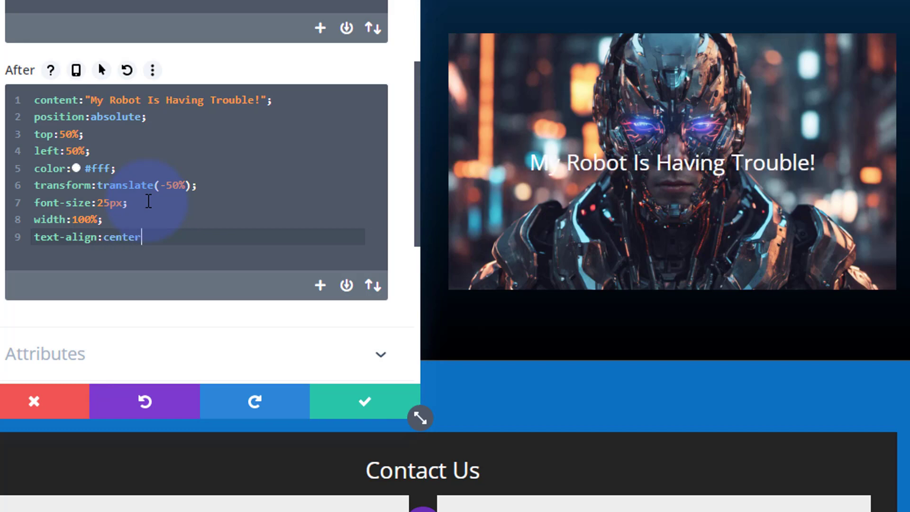
pyautogui.write(';')
pyautogui.press('Return')
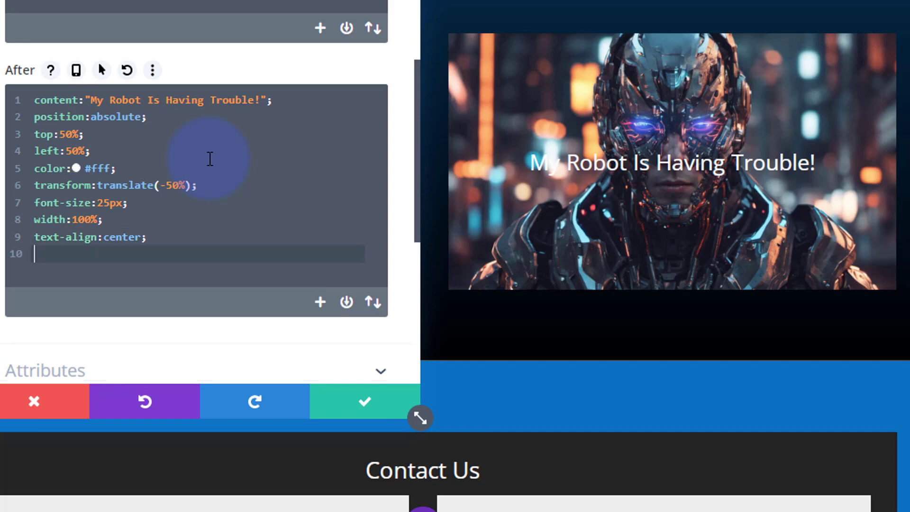
pyautogui.write('text-shadow:')
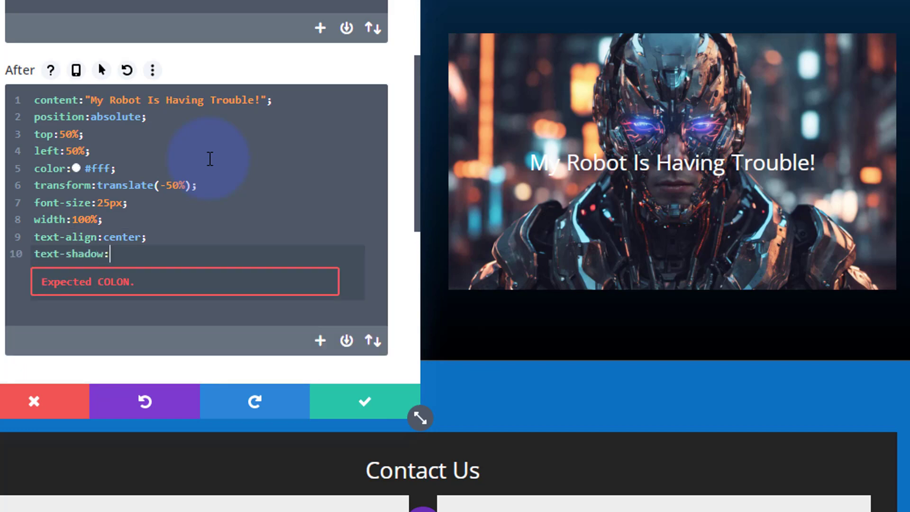
pyautogui.write('2p')
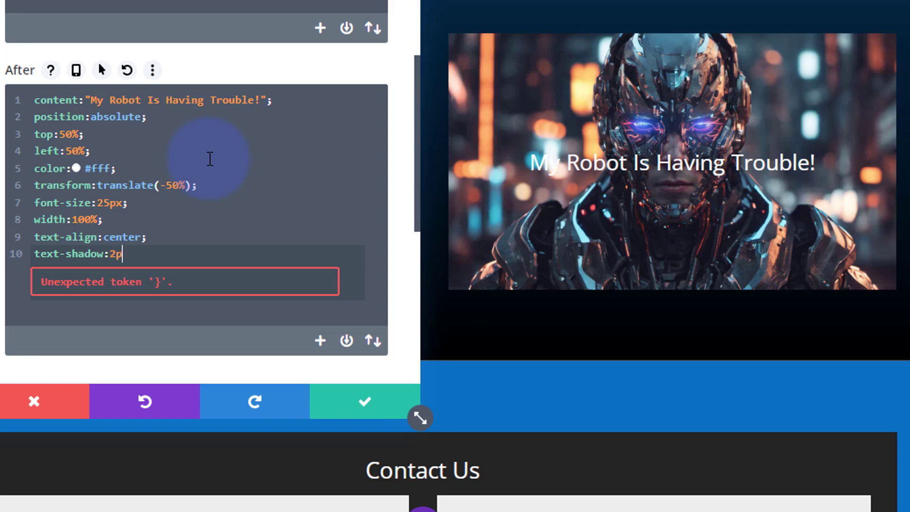
pyautogui.write('x 2px 2')
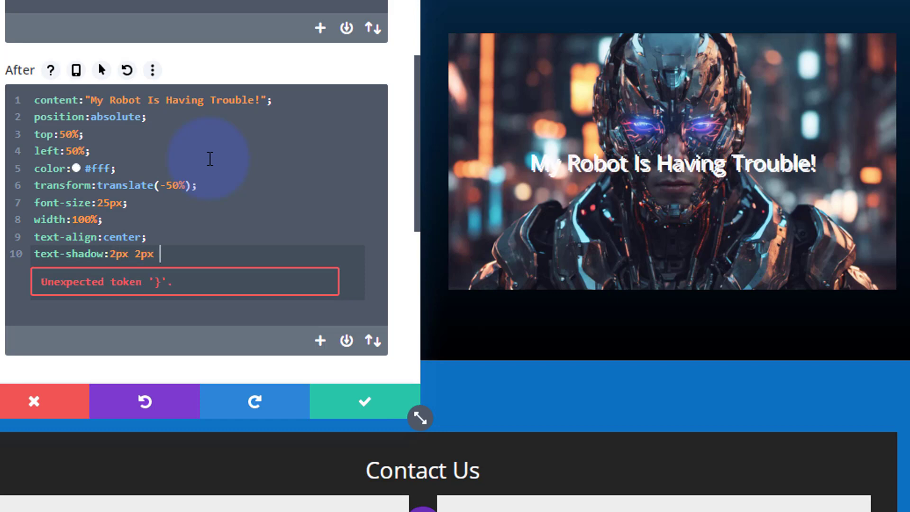
pyautogui.write('px ')
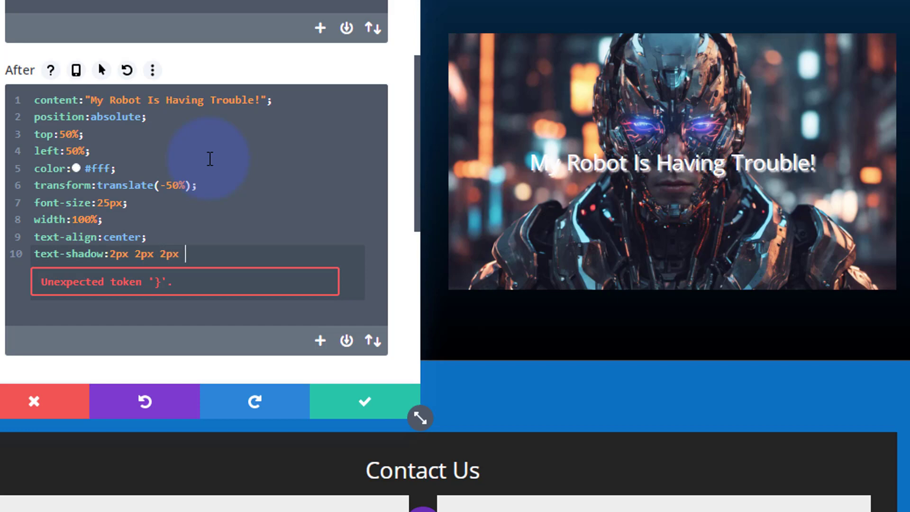
pyautogui.write('#000')
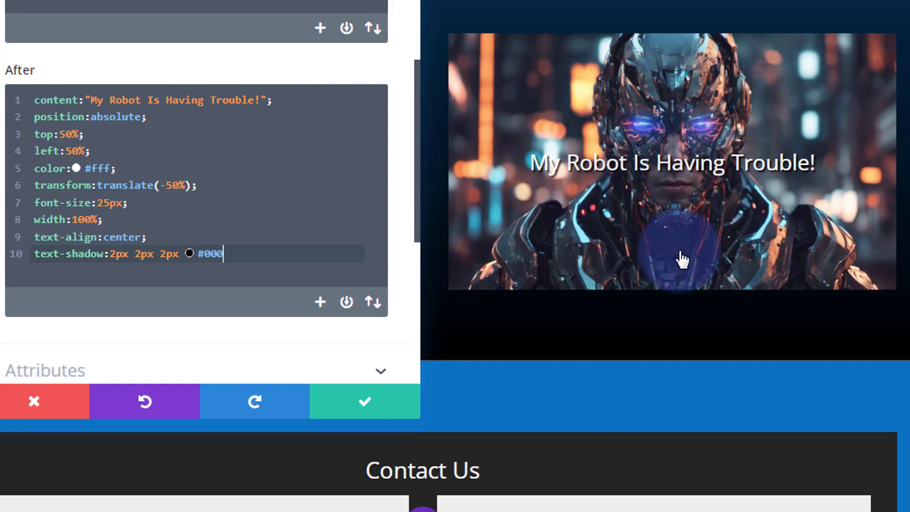
# - Try top values of 80% and 90% for the caption in the After CSS, and return it to 50%
pyautogui.click(63, 135)
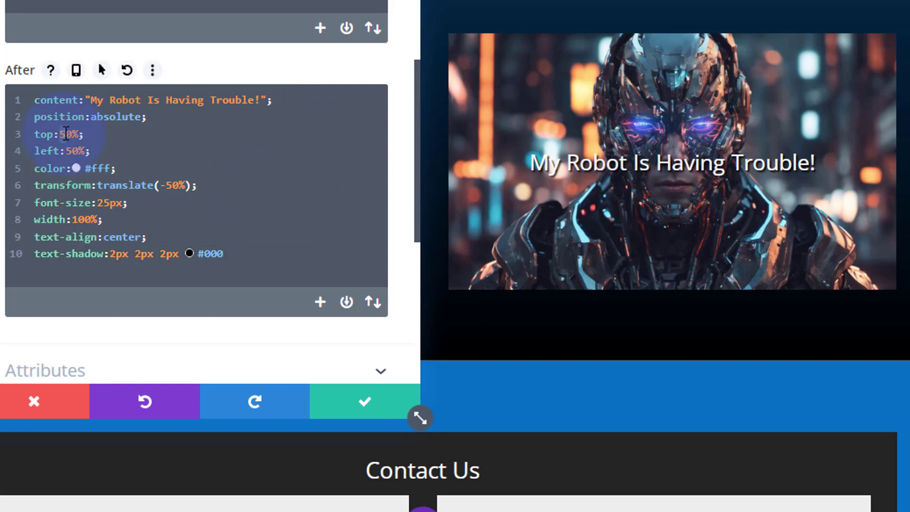
pyautogui.press('BackSpace')
pyautogui.write('8')
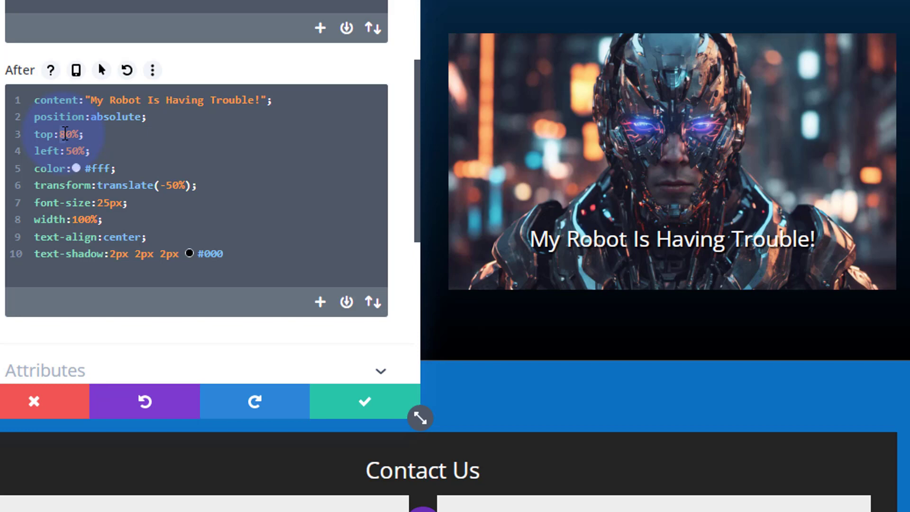
pyautogui.press('BackSpace')
pyautogui.write('9')
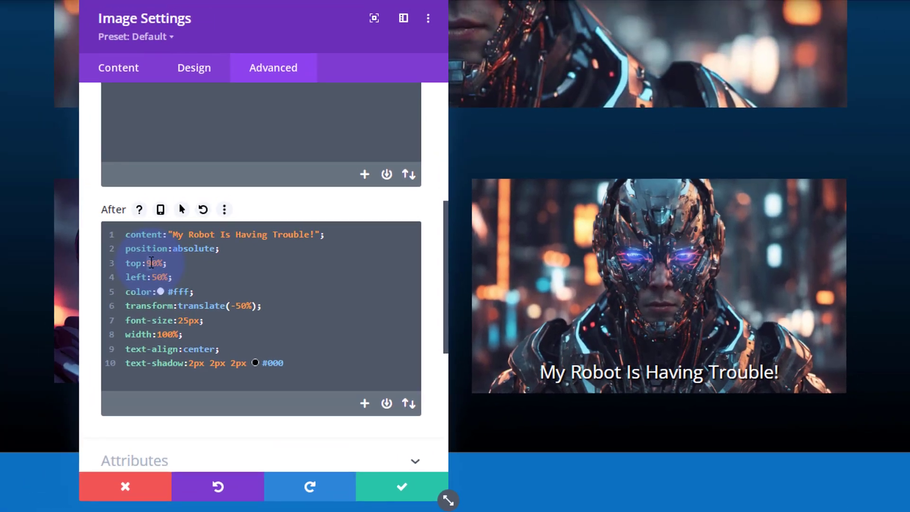
pyautogui.click(152, 263)
pyautogui.press('BackSpace')
pyautogui.write('5')
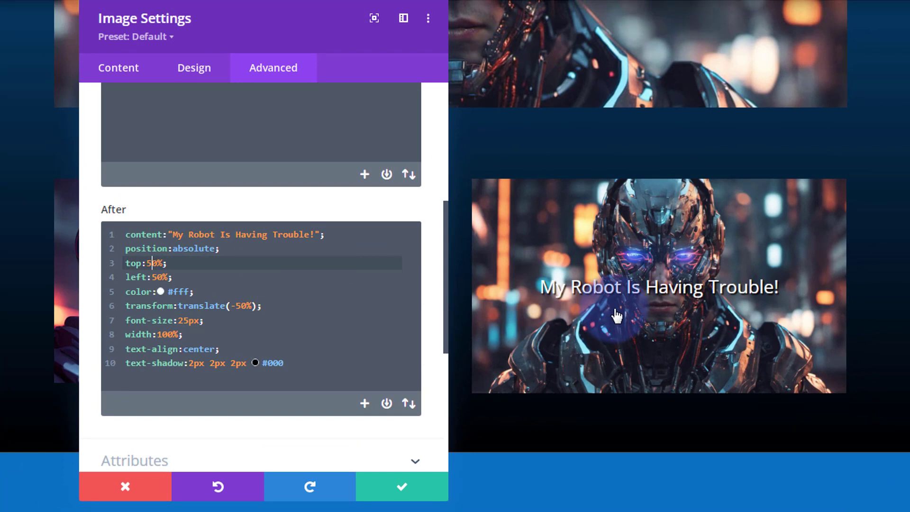
# - Copy all ten lines of the After CSS and save the image module's settings
pyautogui.moveTo(294, 366); pyautogui.dragTo(114, 231)
pyautogui.hotkey('ctrl', 'c')
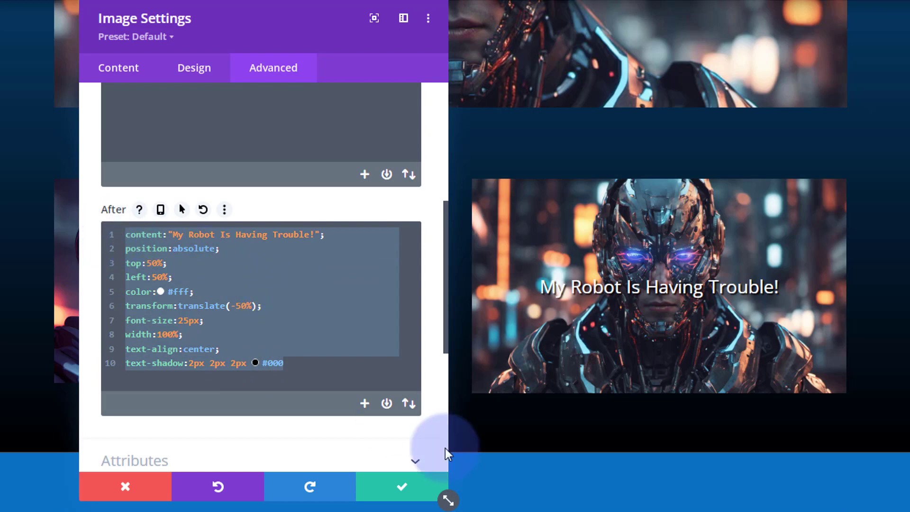
pyautogui.click(408, 493)
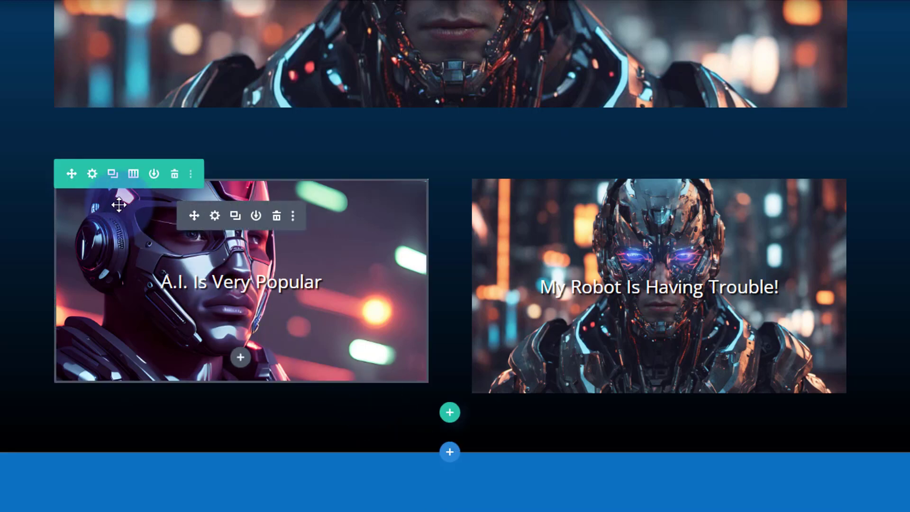
# - Paste the copied caption CSS into the After custom CSS of the row's second column
pyautogui.click(92, 173)
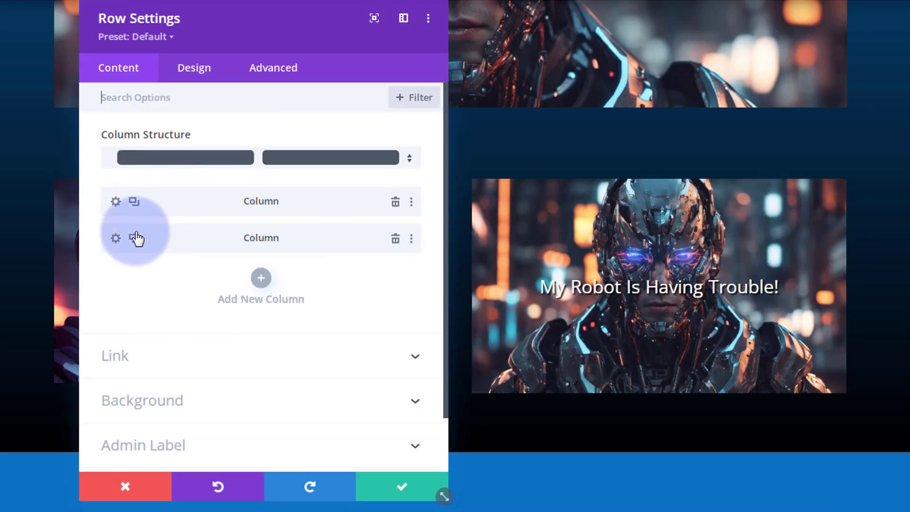
pyautogui.click(115, 239)
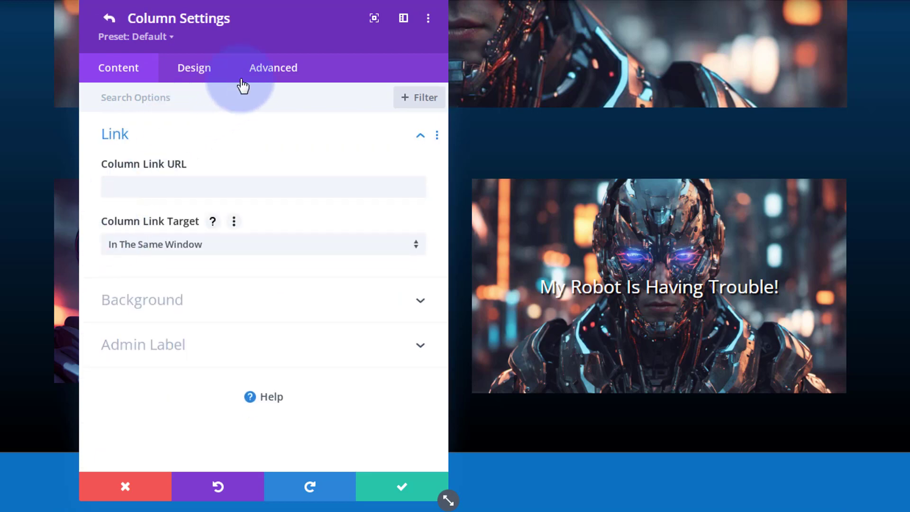
pyautogui.click(279, 74)
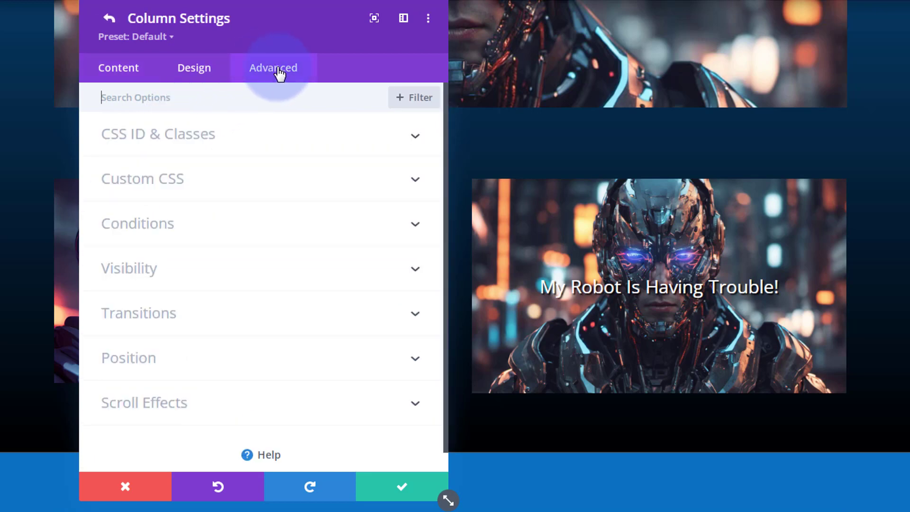
pyautogui.click(254, 180)
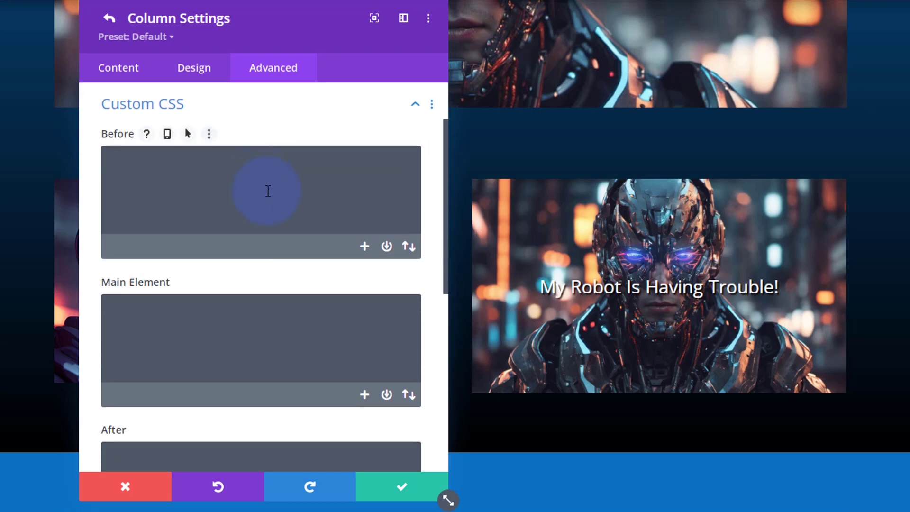
pyautogui.scroll(-5, 268, 191)
pyautogui.click(164, 260)
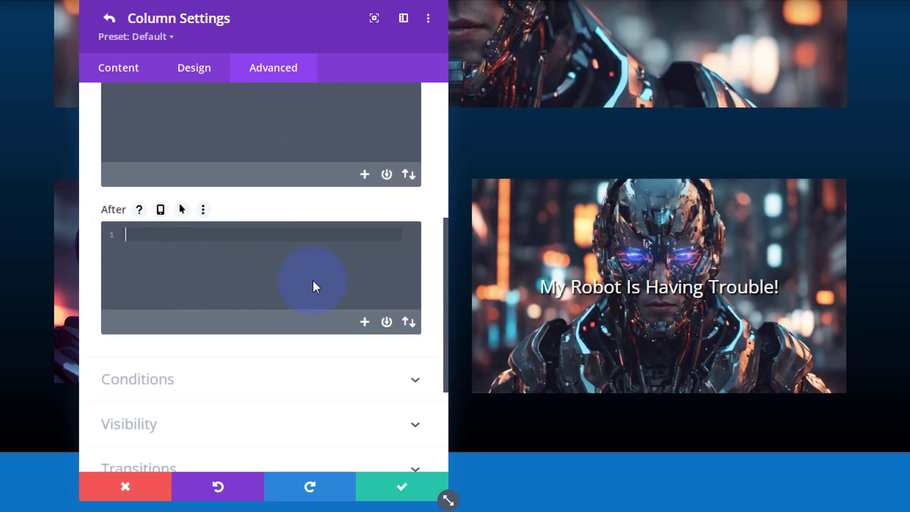
pyautogui.hotkey('ctrl', 'v')
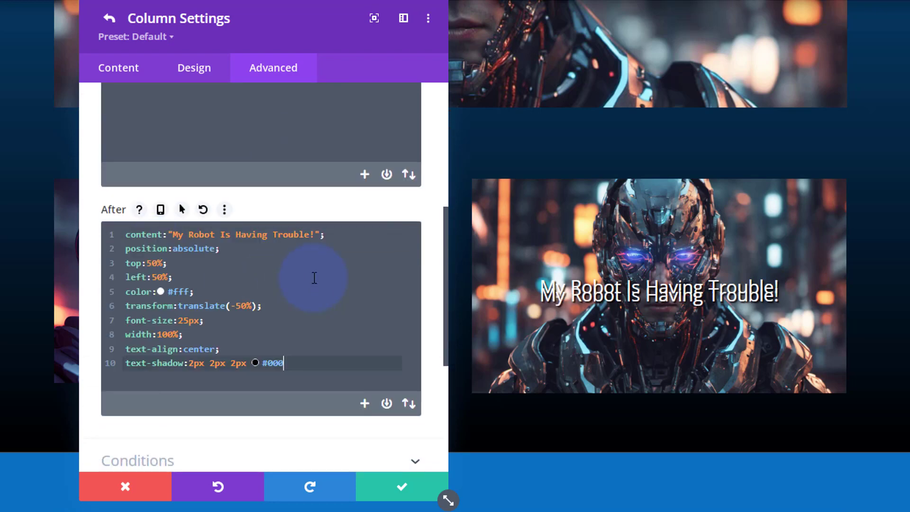
# - Change the content text in the column's After CSS to "That's Okay Though!"
pyautogui.moveTo(172, 234); pyautogui.dragTo(314, 234)
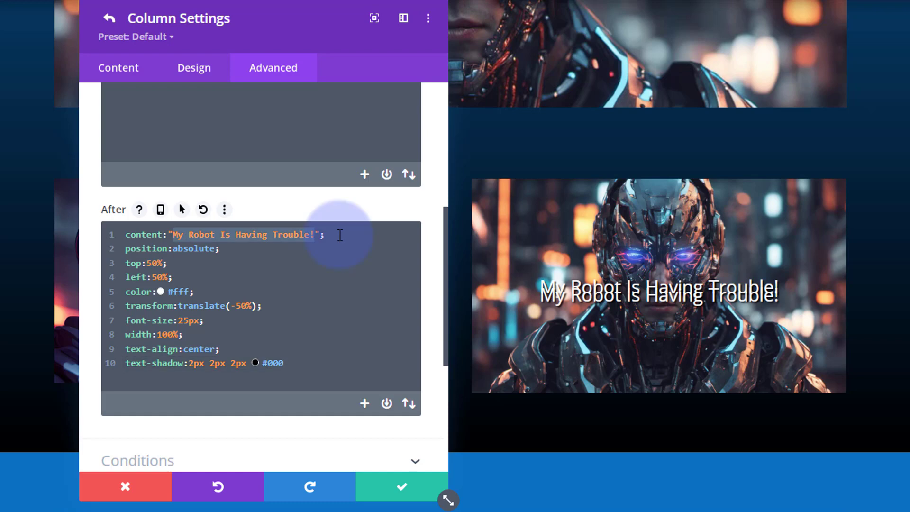
pyautogui.write("Thgat's Okay Though!")
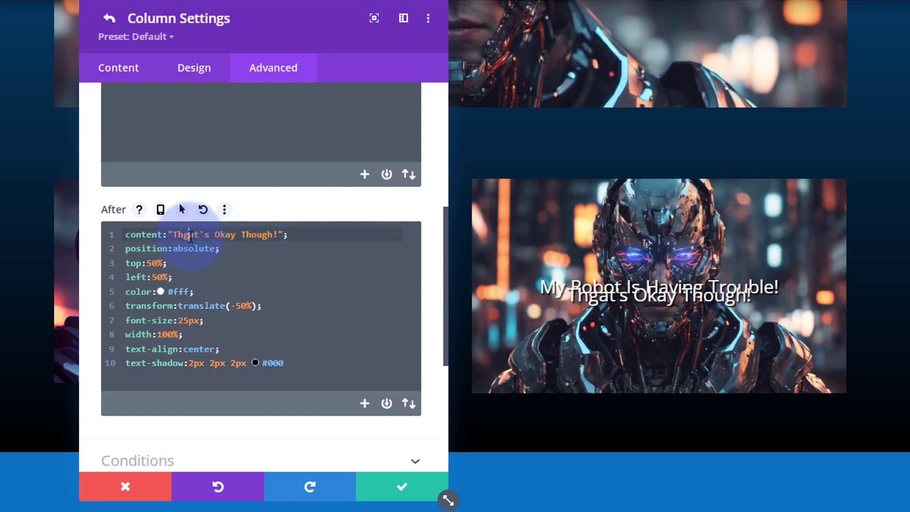
pyautogui.press('BackSpace')
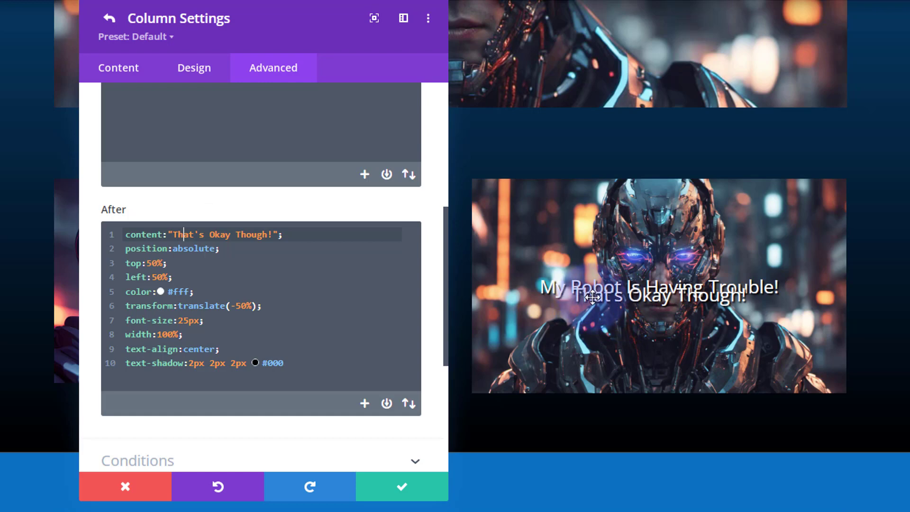
# - End the text-shadow line with a semicolon, add z-index:2; below it, and save the column and row settings
pyautogui.click(295, 361)
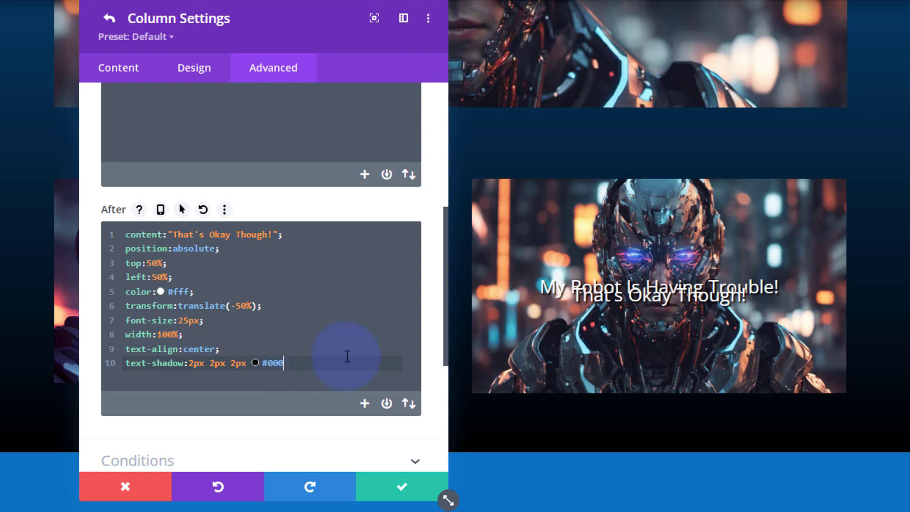
pyautogui.write(';')
pyautogui.press('Return')
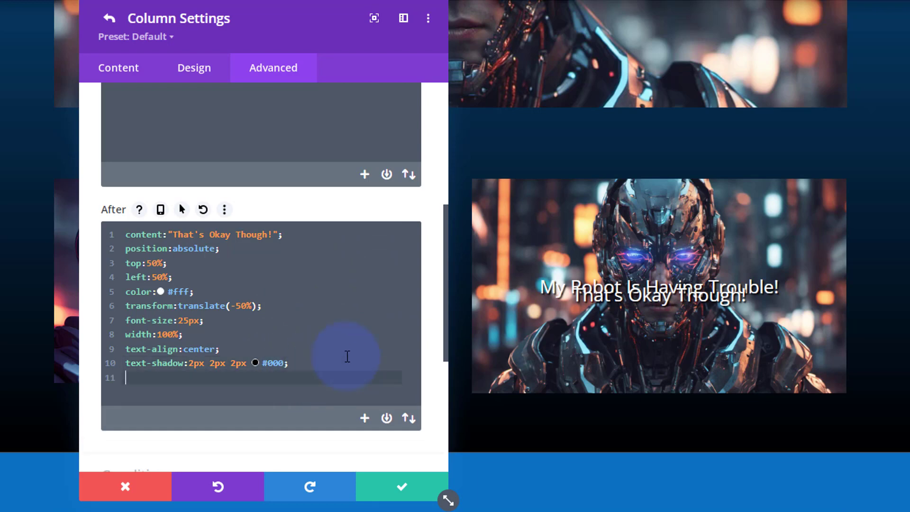
pyautogui.write('z-index:2;')
pyautogui.click(403, 488)
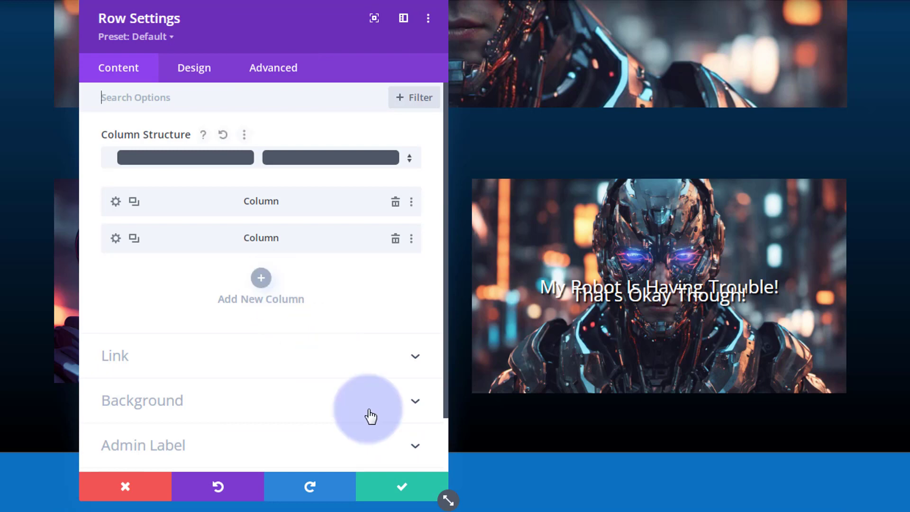
pyautogui.click(404, 487)
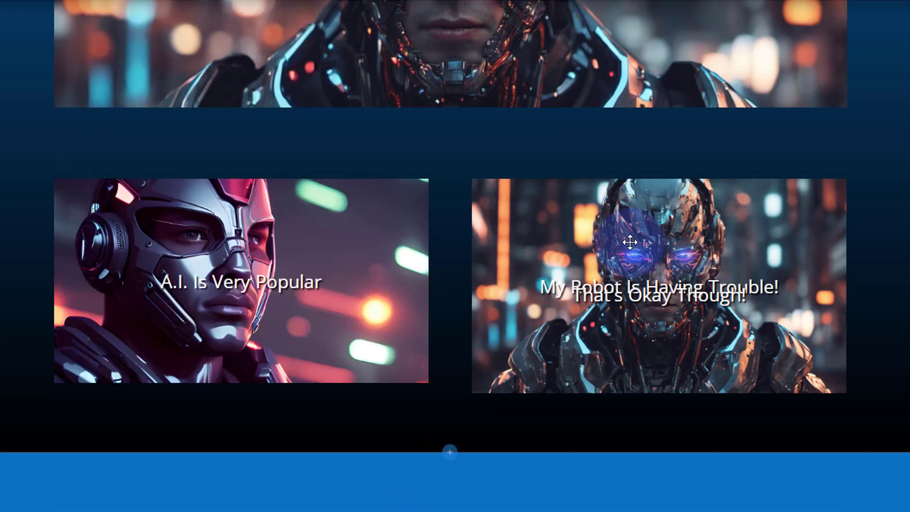
# - Set the Z Index of the "My Robot Is Having Trouble!" image module to 4 and save its settings
pyautogui.moveTo(627, 246)
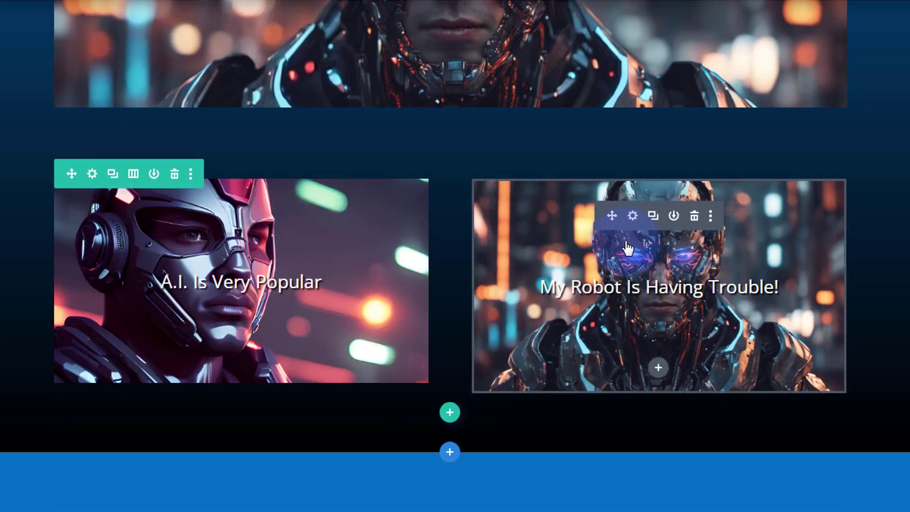
pyautogui.click(633, 217)
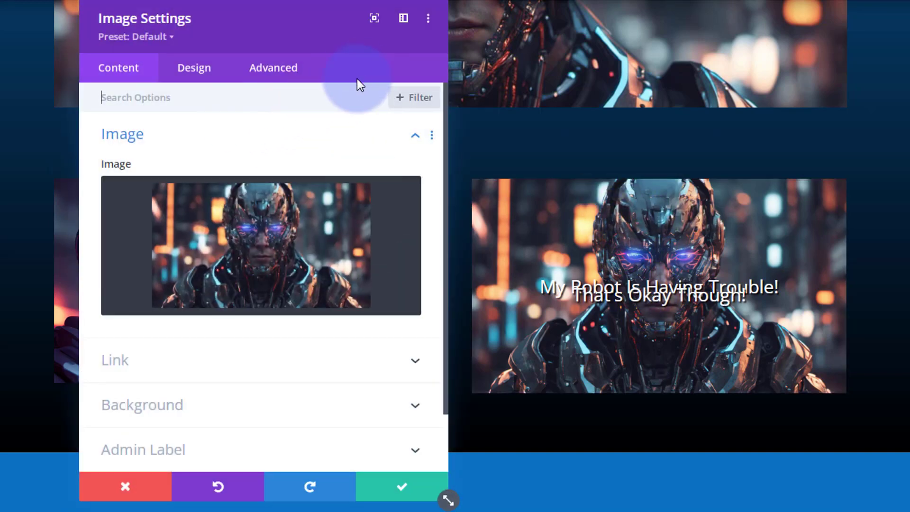
pyautogui.click(292, 79)
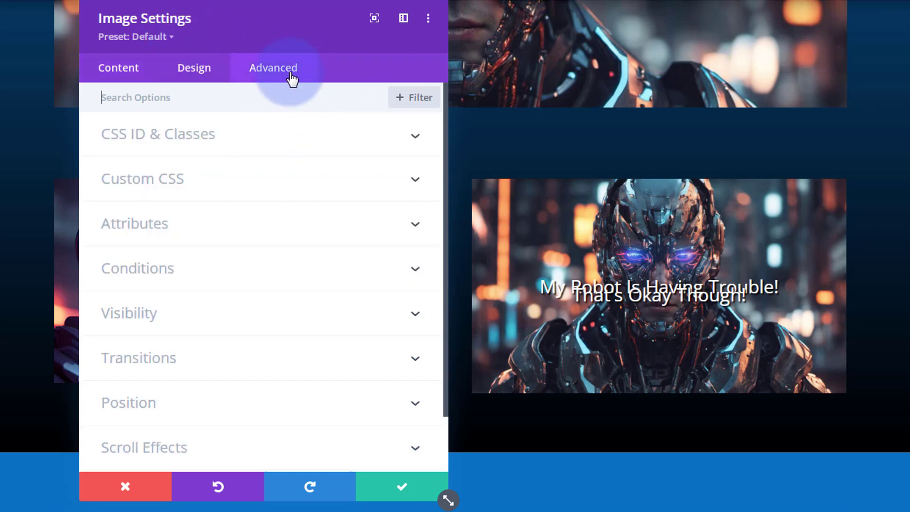
pyautogui.click(281, 404)
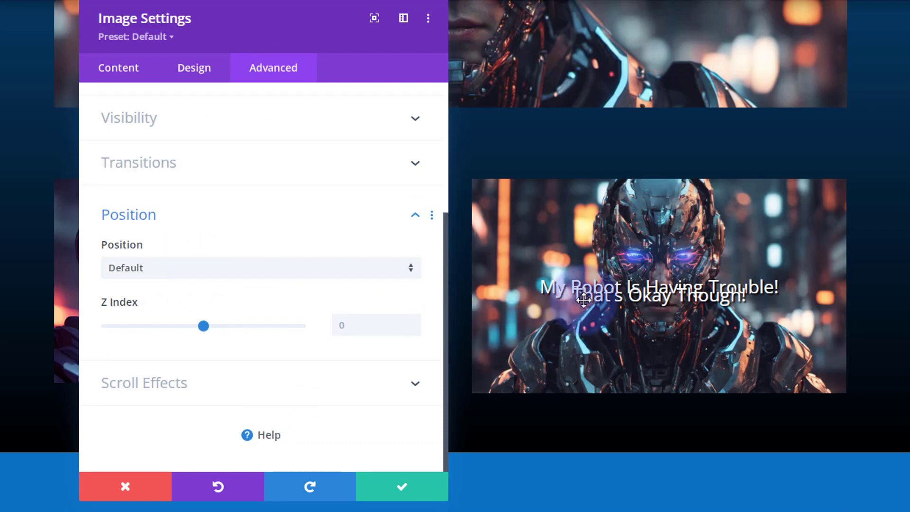
pyautogui.click(341, 324)
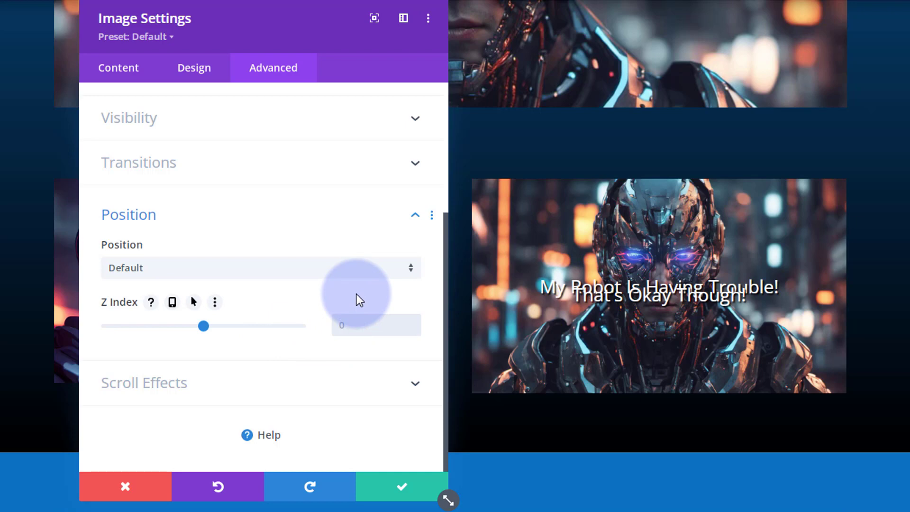
pyautogui.write('4')
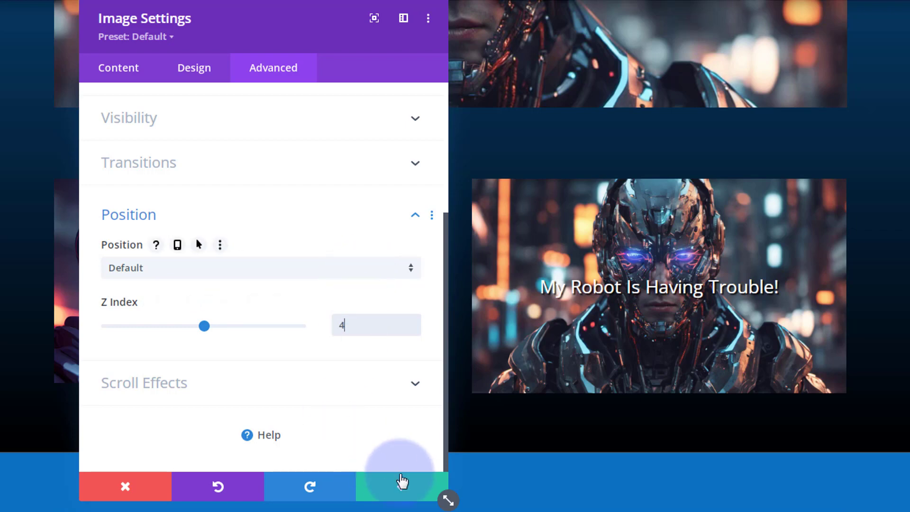
pyautogui.click(402, 481)
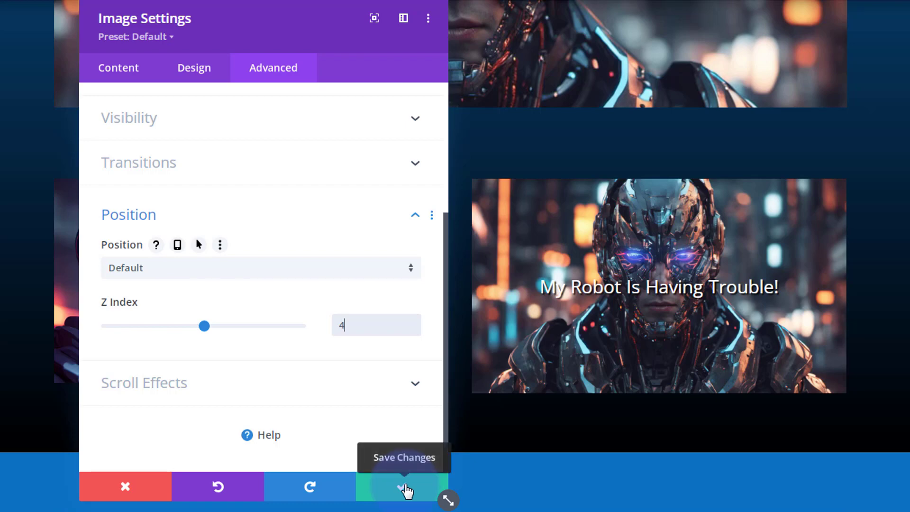
pyautogui.click(407, 491)
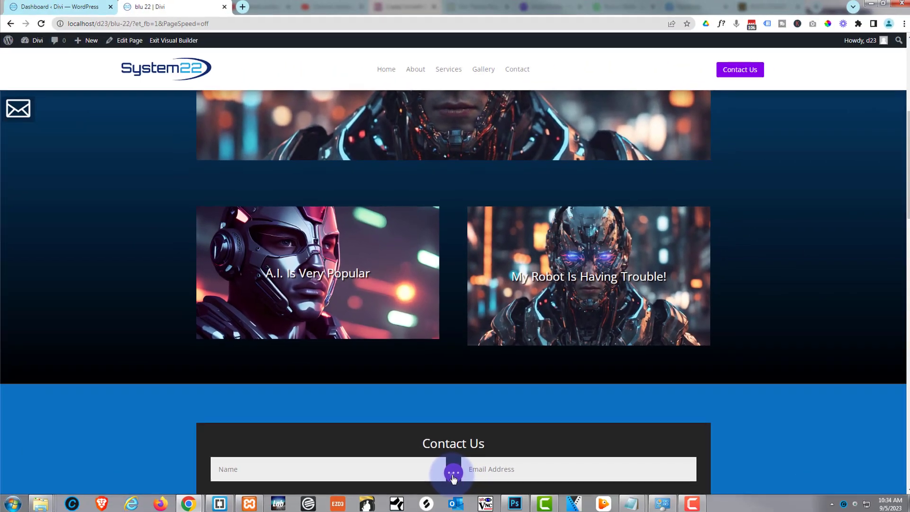
# - Save the page and exit the Visual Builder
pyautogui.click(454, 476)
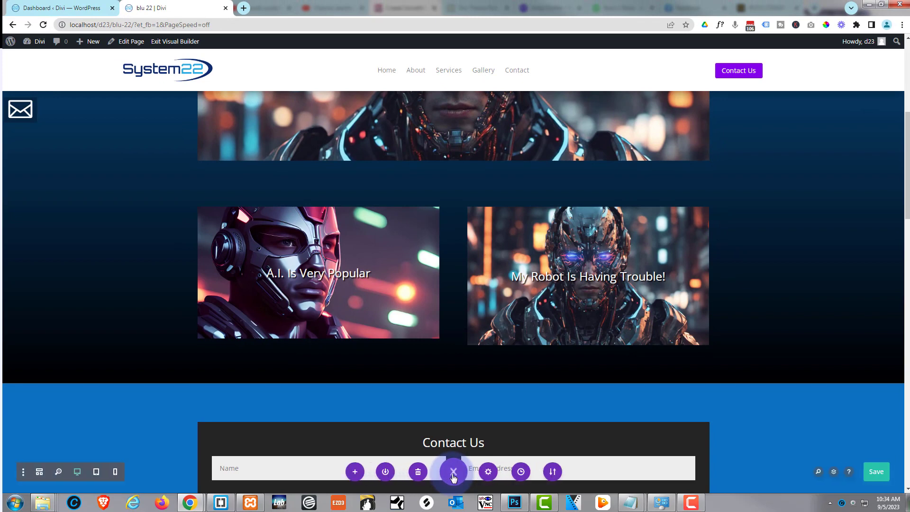
pyautogui.click(877, 473)
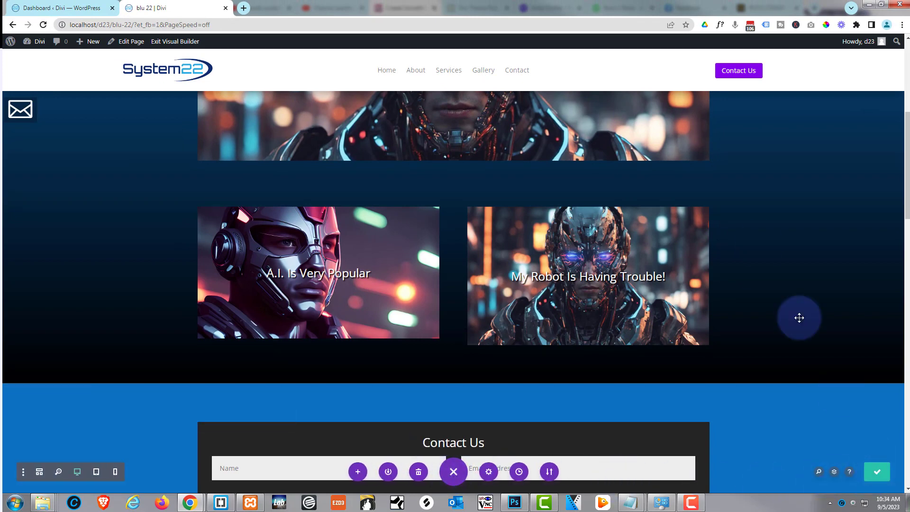
pyautogui.click(176, 41)
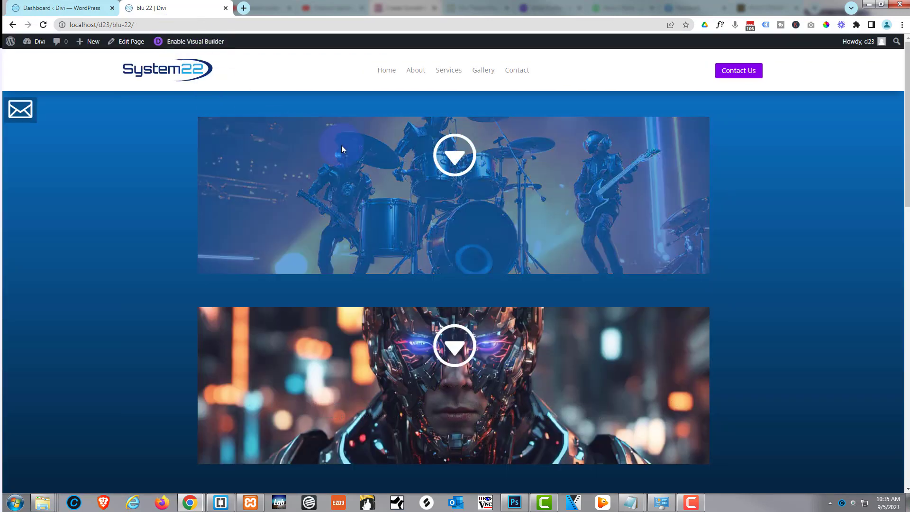
# - Check the second image's hover effect on the live page, then open its lightbox and close it
pyautogui.scroll(-5, 342, 146)
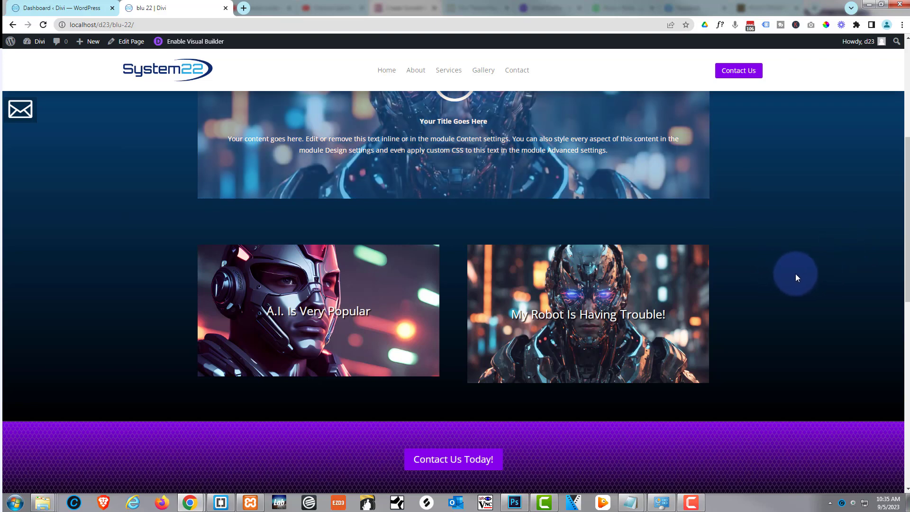
pyautogui.moveTo(689, 298)
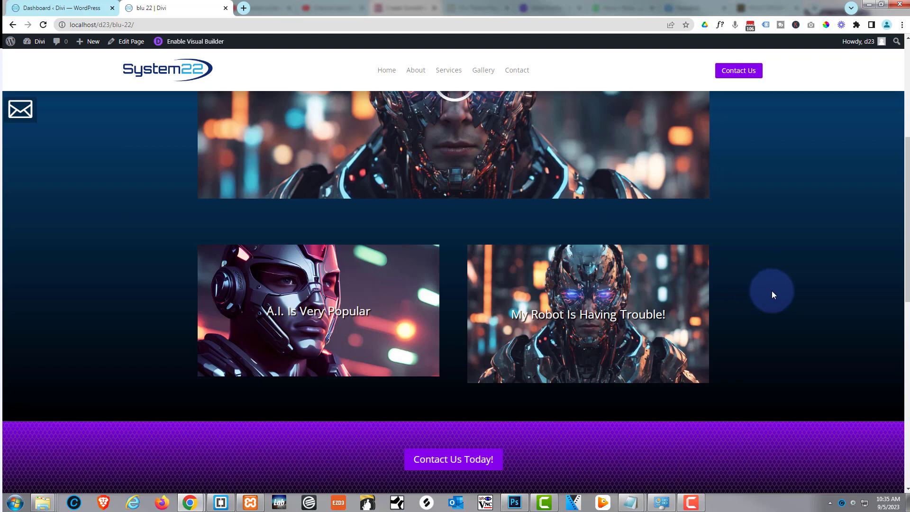
pyautogui.click(641, 289)
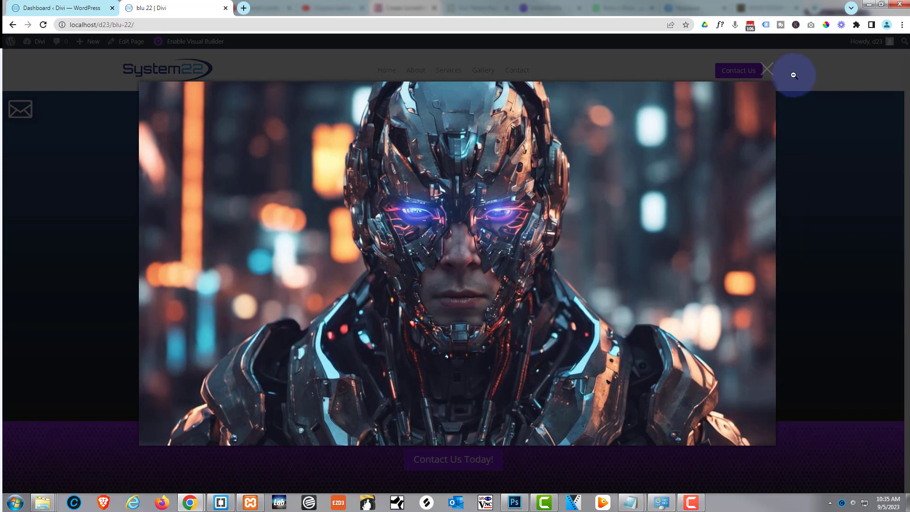
pyautogui.click(767, 70)
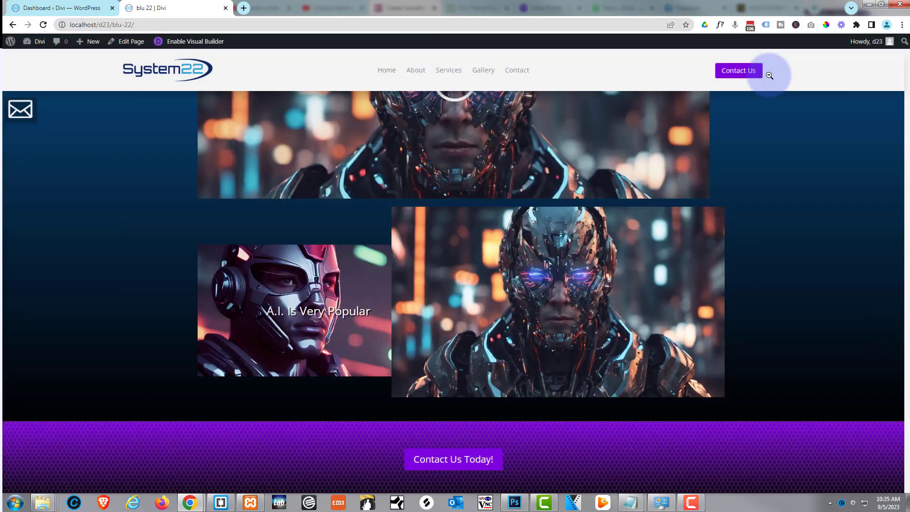